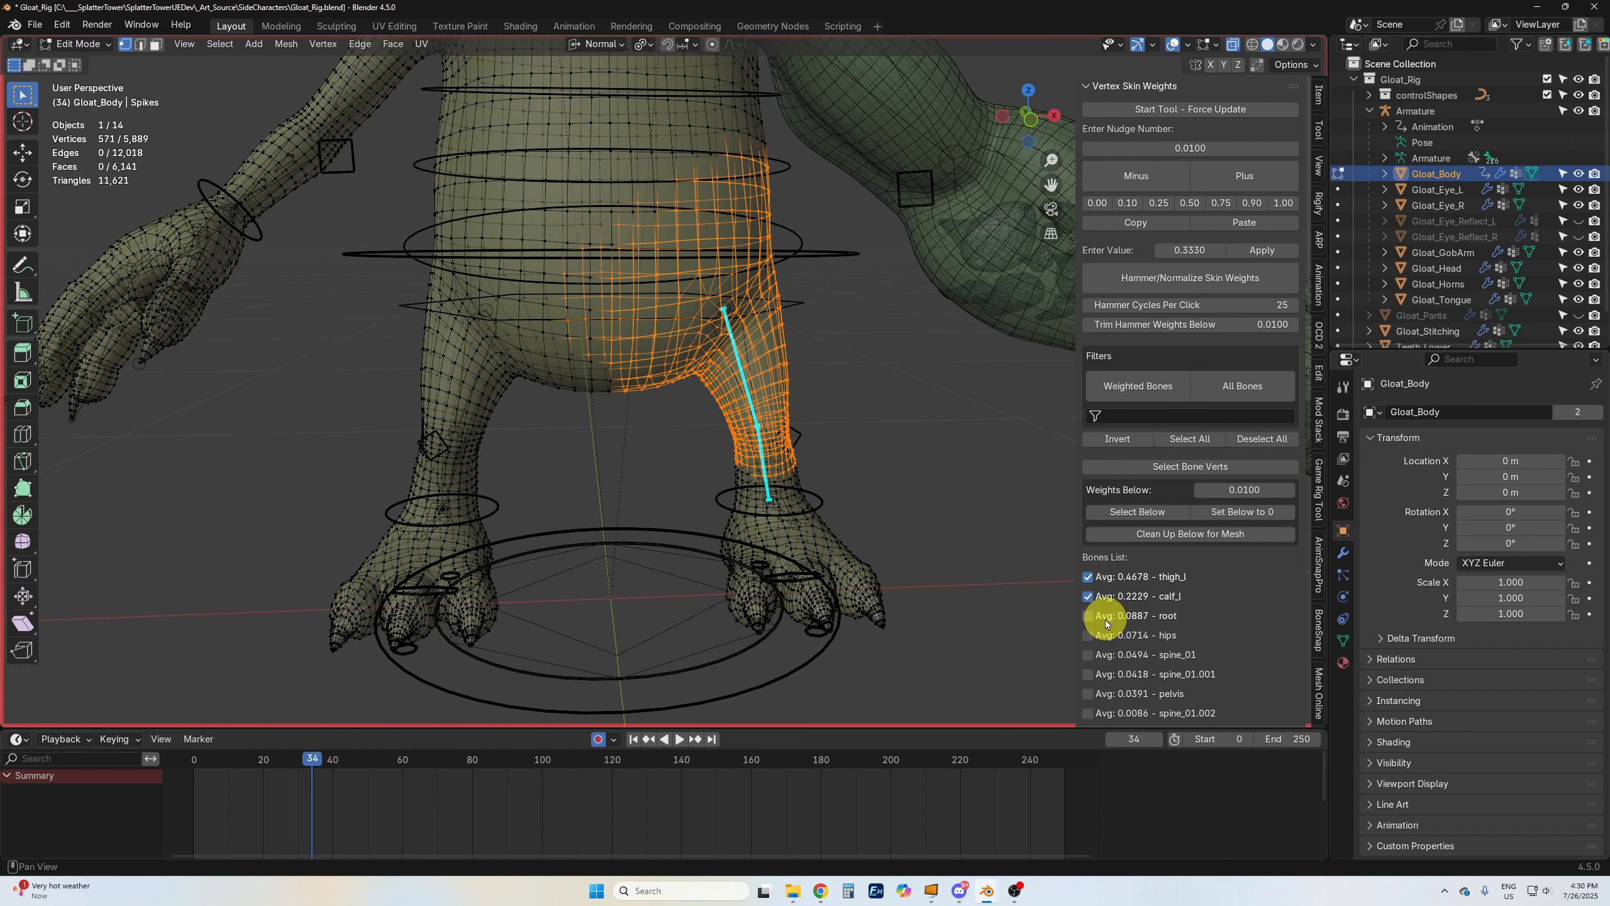
# Step: Select all Gloat_Body vertices weighted to the hips, thigh_r and thigh_l bones
pyautogui.click(1106, 619)
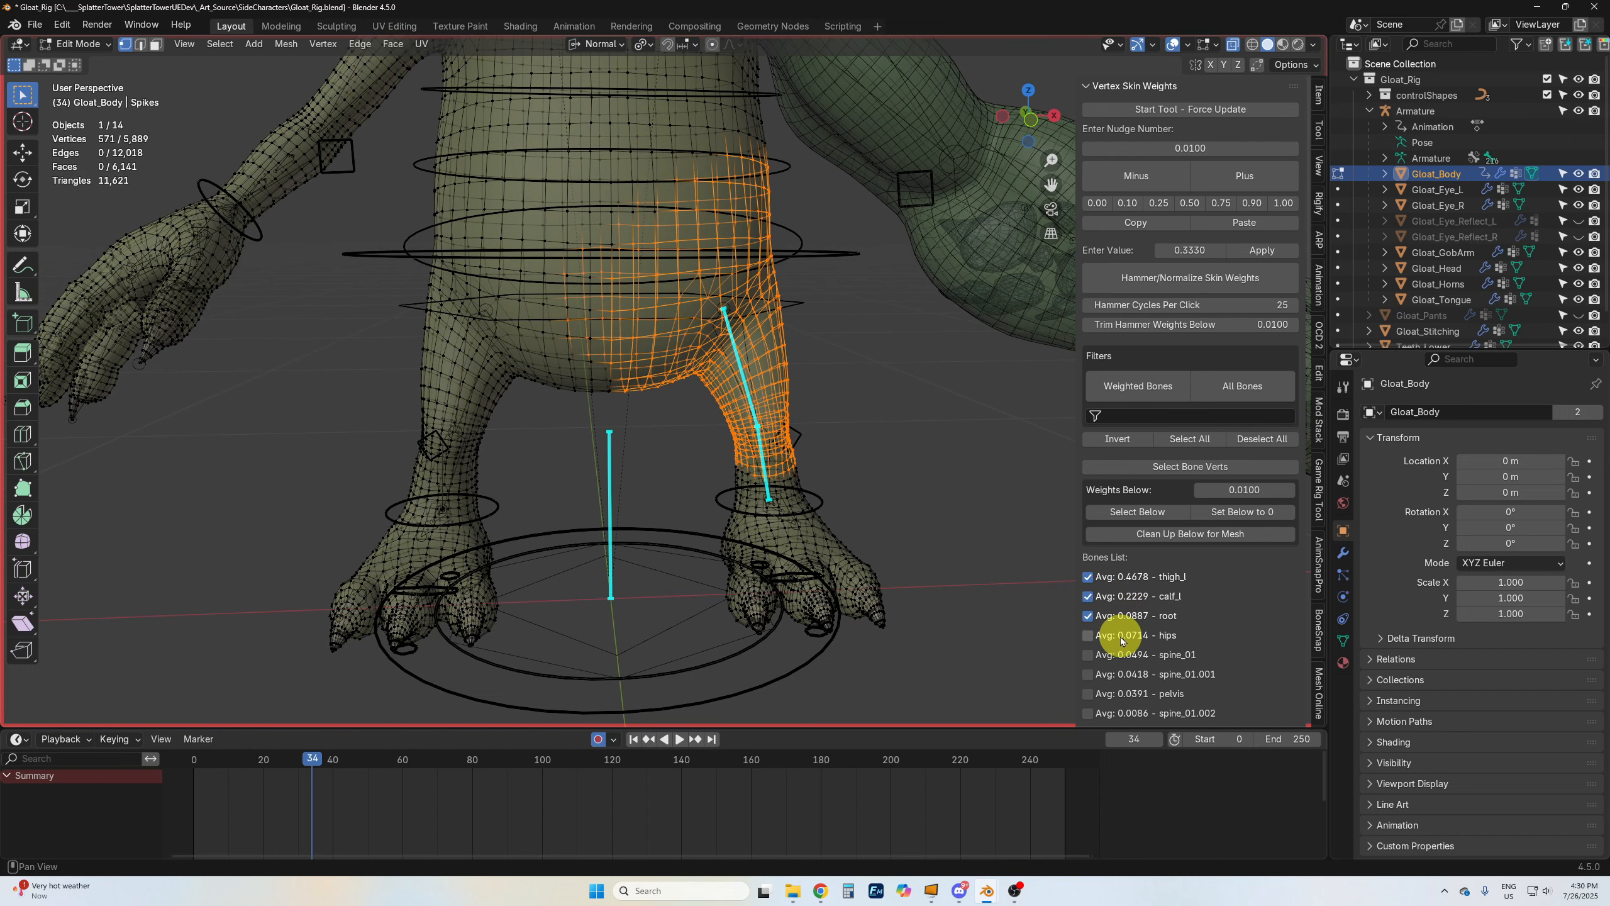
pyautogui.click(1112, 618)
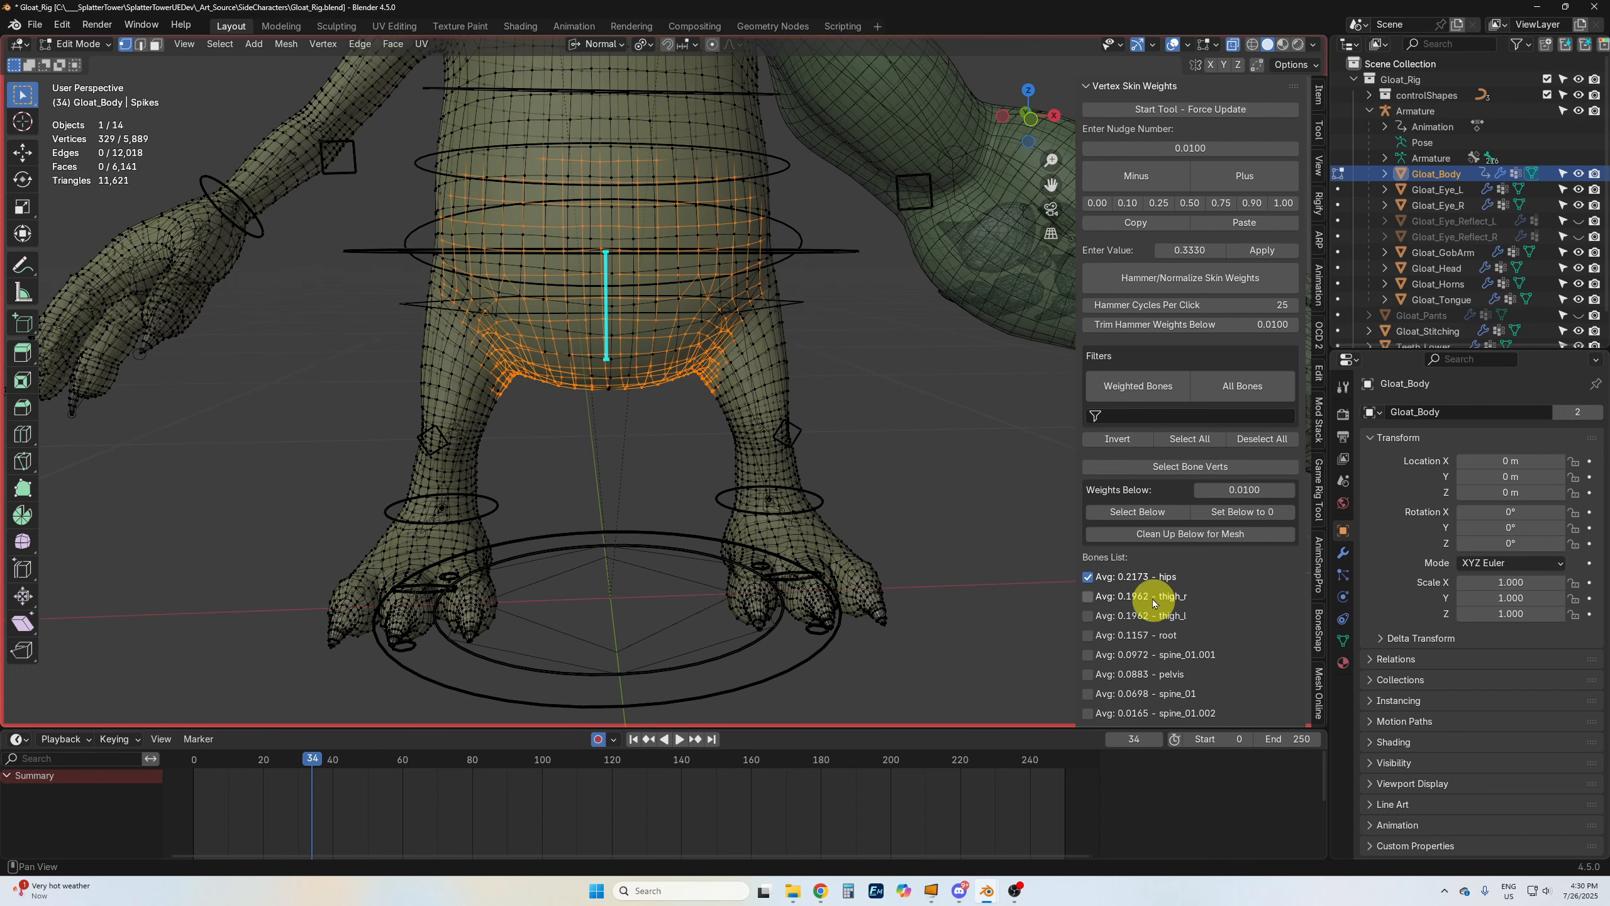
pyautogui.click(1150, 598)
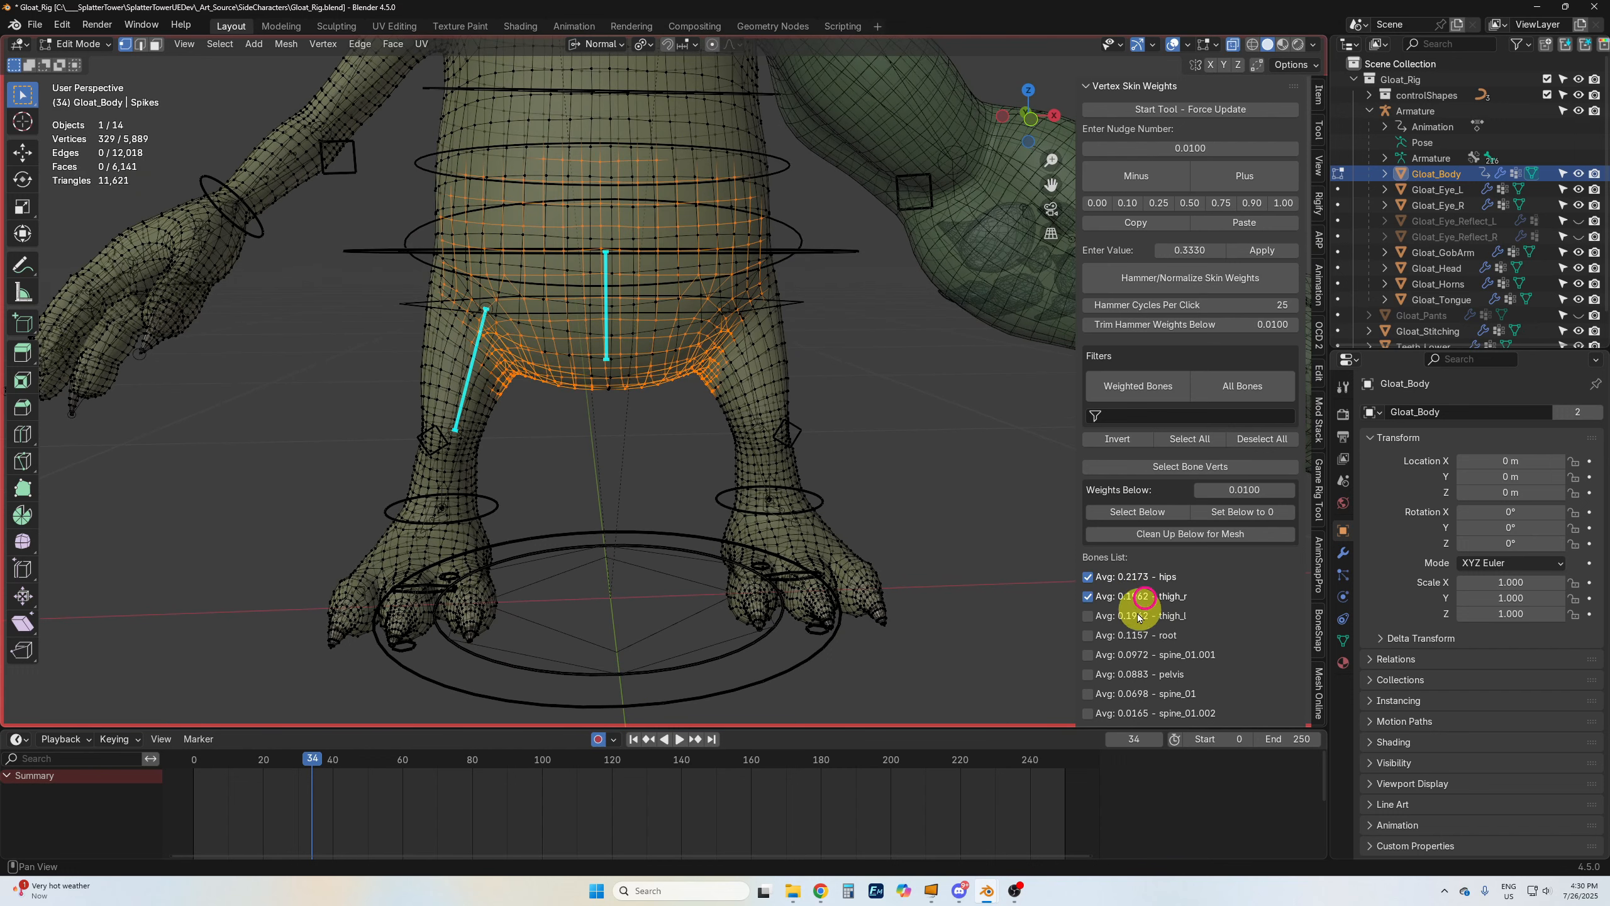
pyautogui.click(1134, 619)
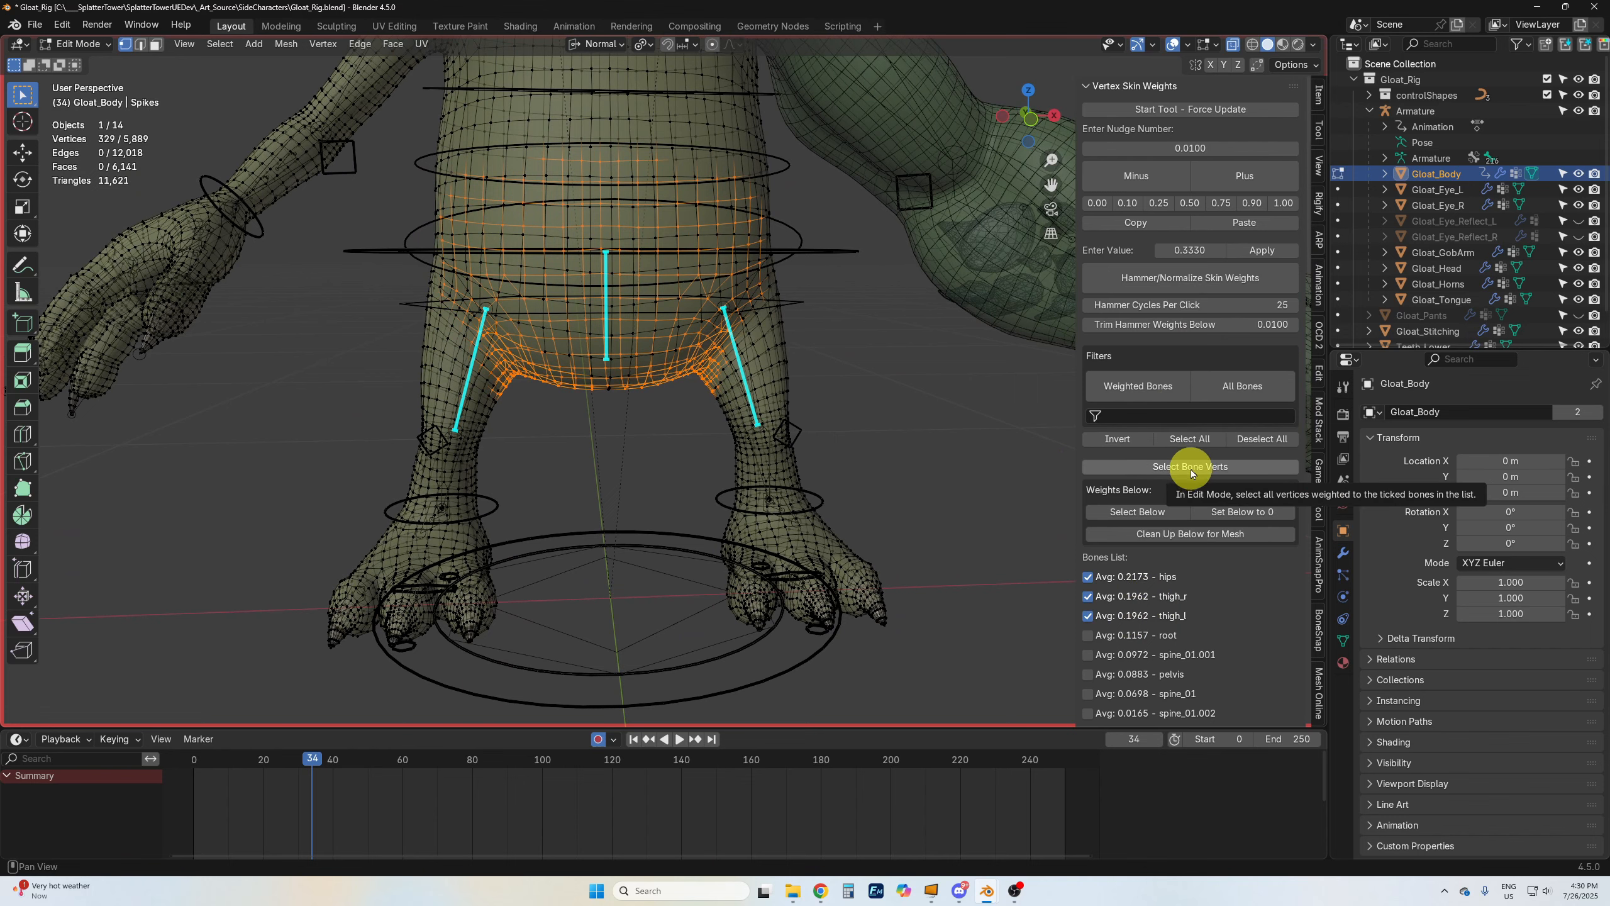
pyautogui.click(1192, 469)
pyautogui.keyDown('alt'); pyautogui.moveTo(874, 364); pyautogui.dragTo(874, 330); pyautogui.keyUp('alt')
pyautogui.keyDown('alt'); pyautogui.moveTo(692, 322); pyautogui.dragTo(735, 355); pyautogui.keyUp('alt')
# Step: Narrow the ticked bones to thigh_r only, select its weighted vertices and examine them around the leg
pyautogui.click(1088, 597)
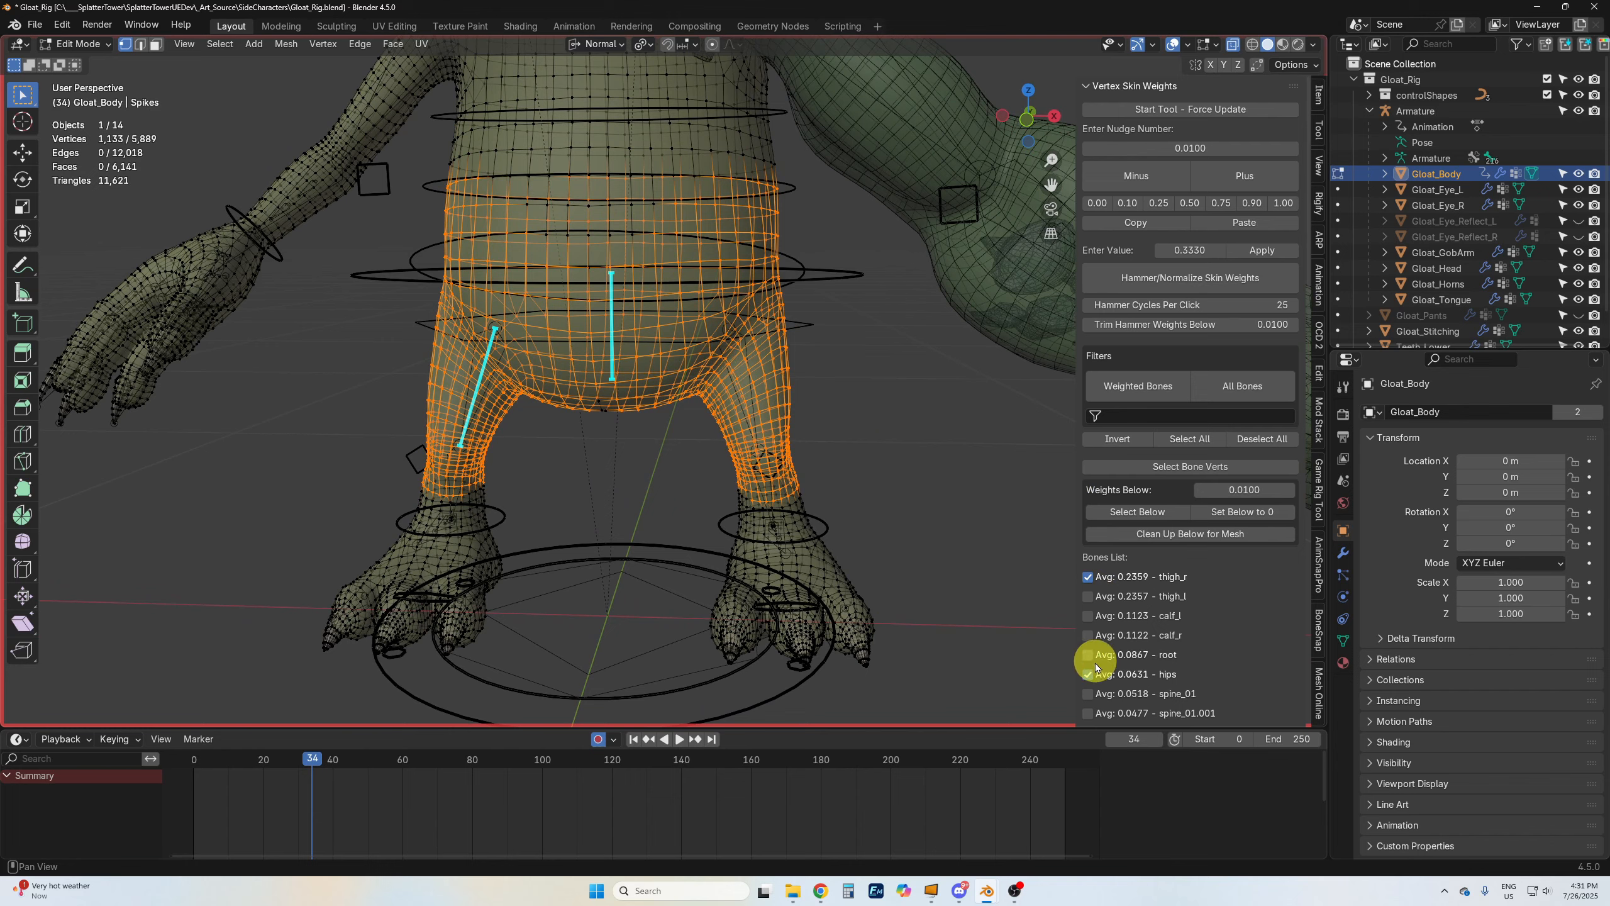
pyautogui.click(1088, 674)
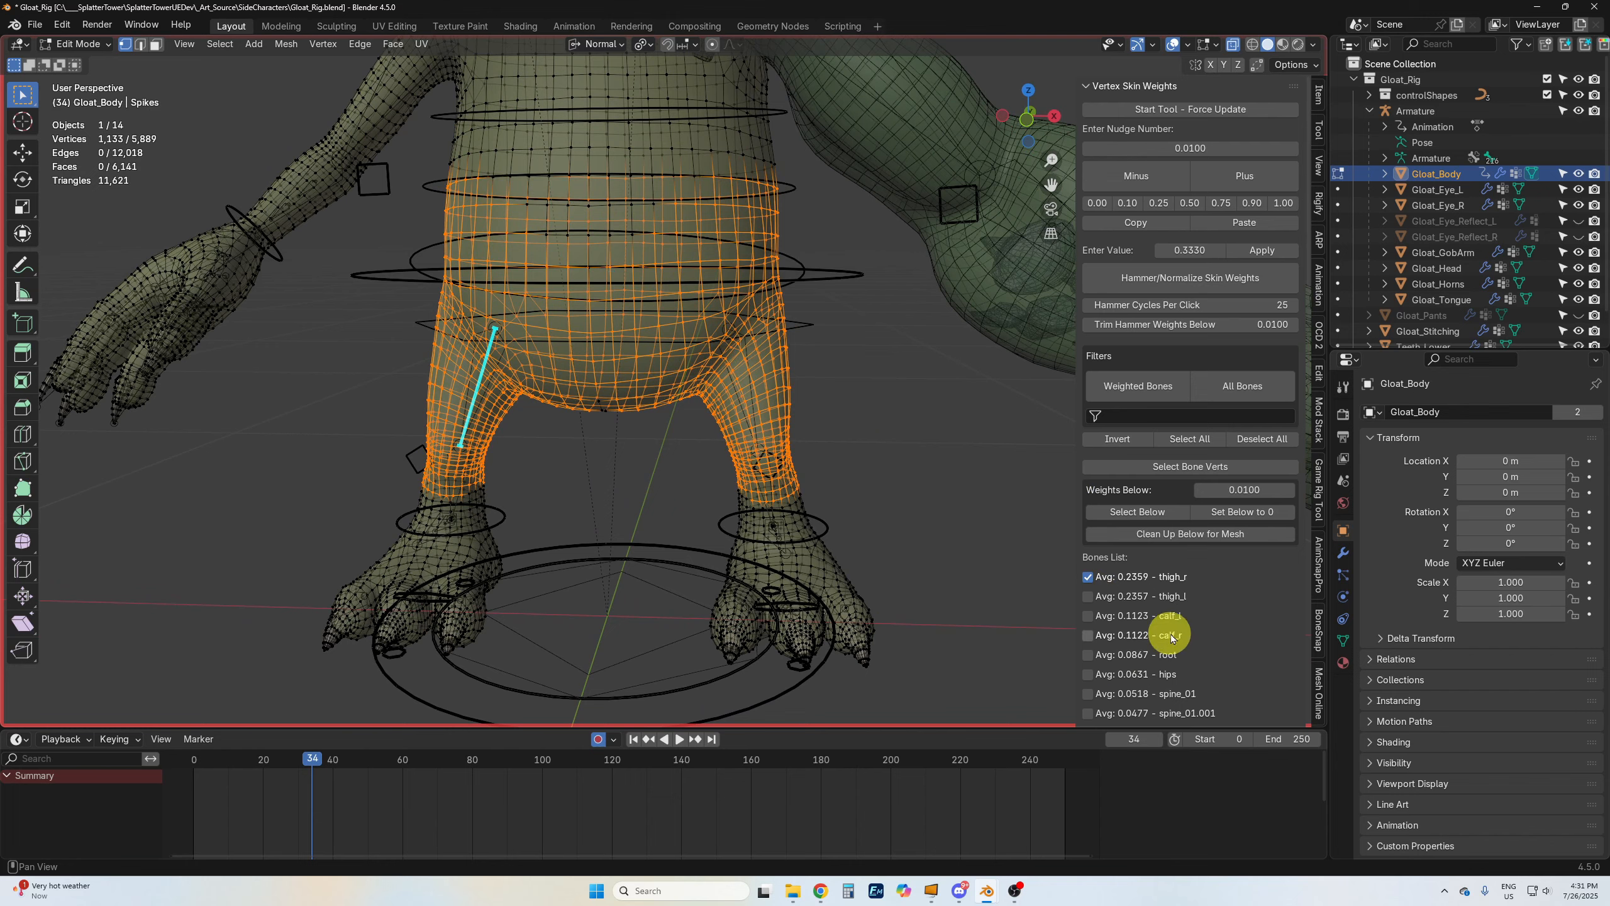
pyautogui.click(1161, 466)
pyautogui.keyDown('alt'); pyautogui.moveTo(678, 380); pyautogui.dragTo(961, 409); pyautogui.keyUp('alt')
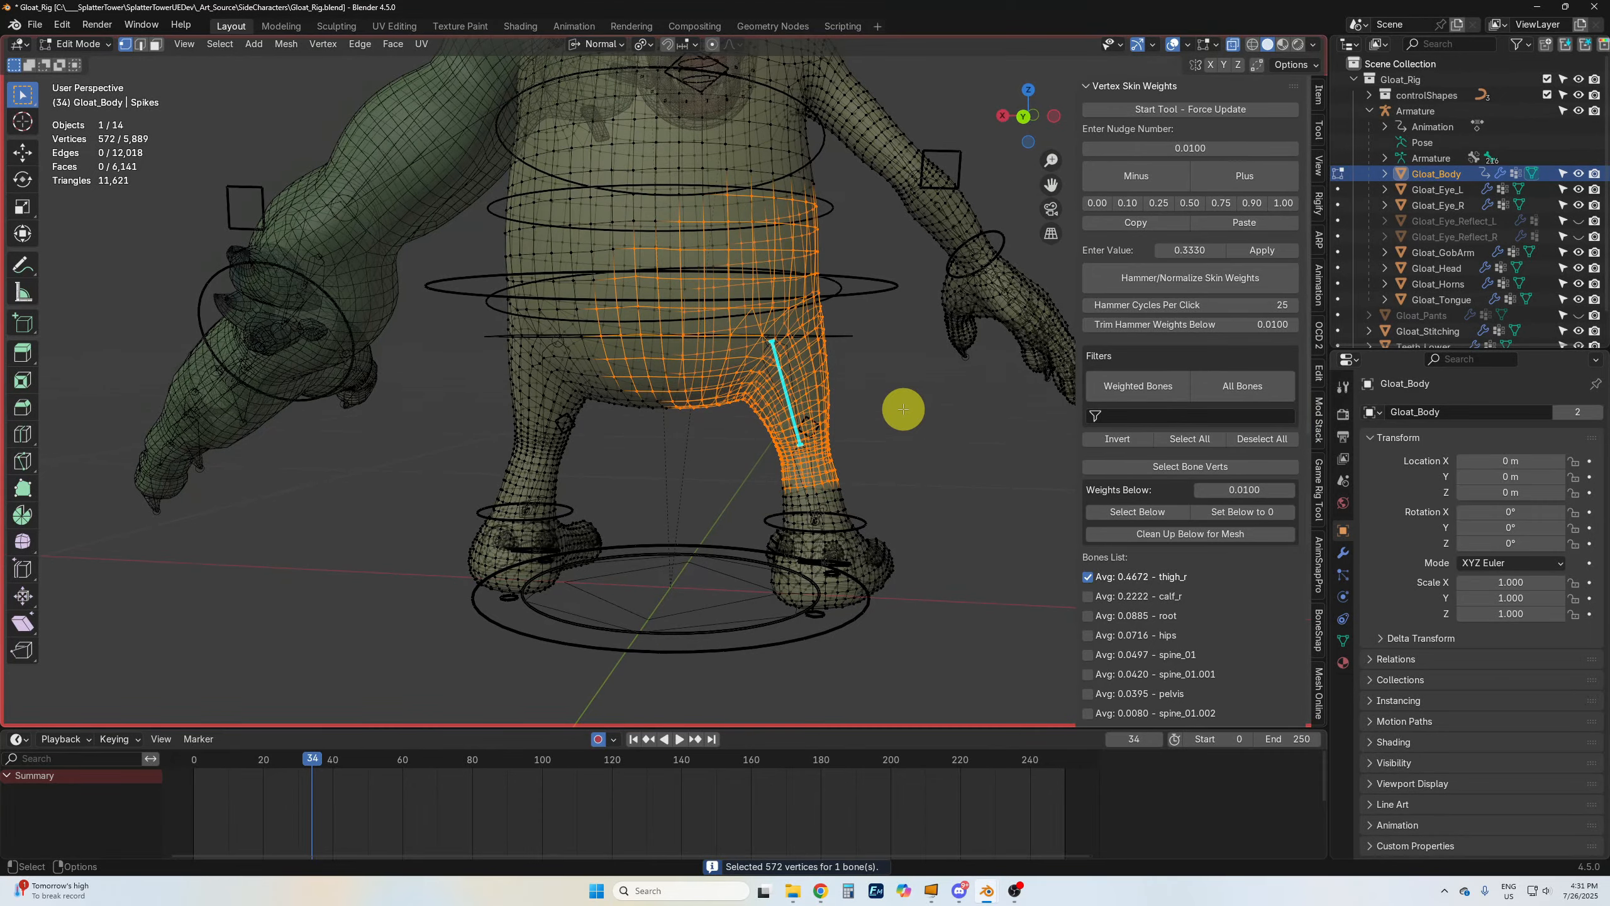
pyautogui.scroll(2, 903, 409)
pyautogui.keyDown('alt'); pyautogui.moveTo(973, 379); pyautogui.dragTo(900, 355, button='middle'); pyautogui.keyUp('alt')
pyautogui.keyDown('alt'); pyautogui.moveTo(899, 356); pyautogui.dragTo(675, 338); pyautogui.keyUp('alt')
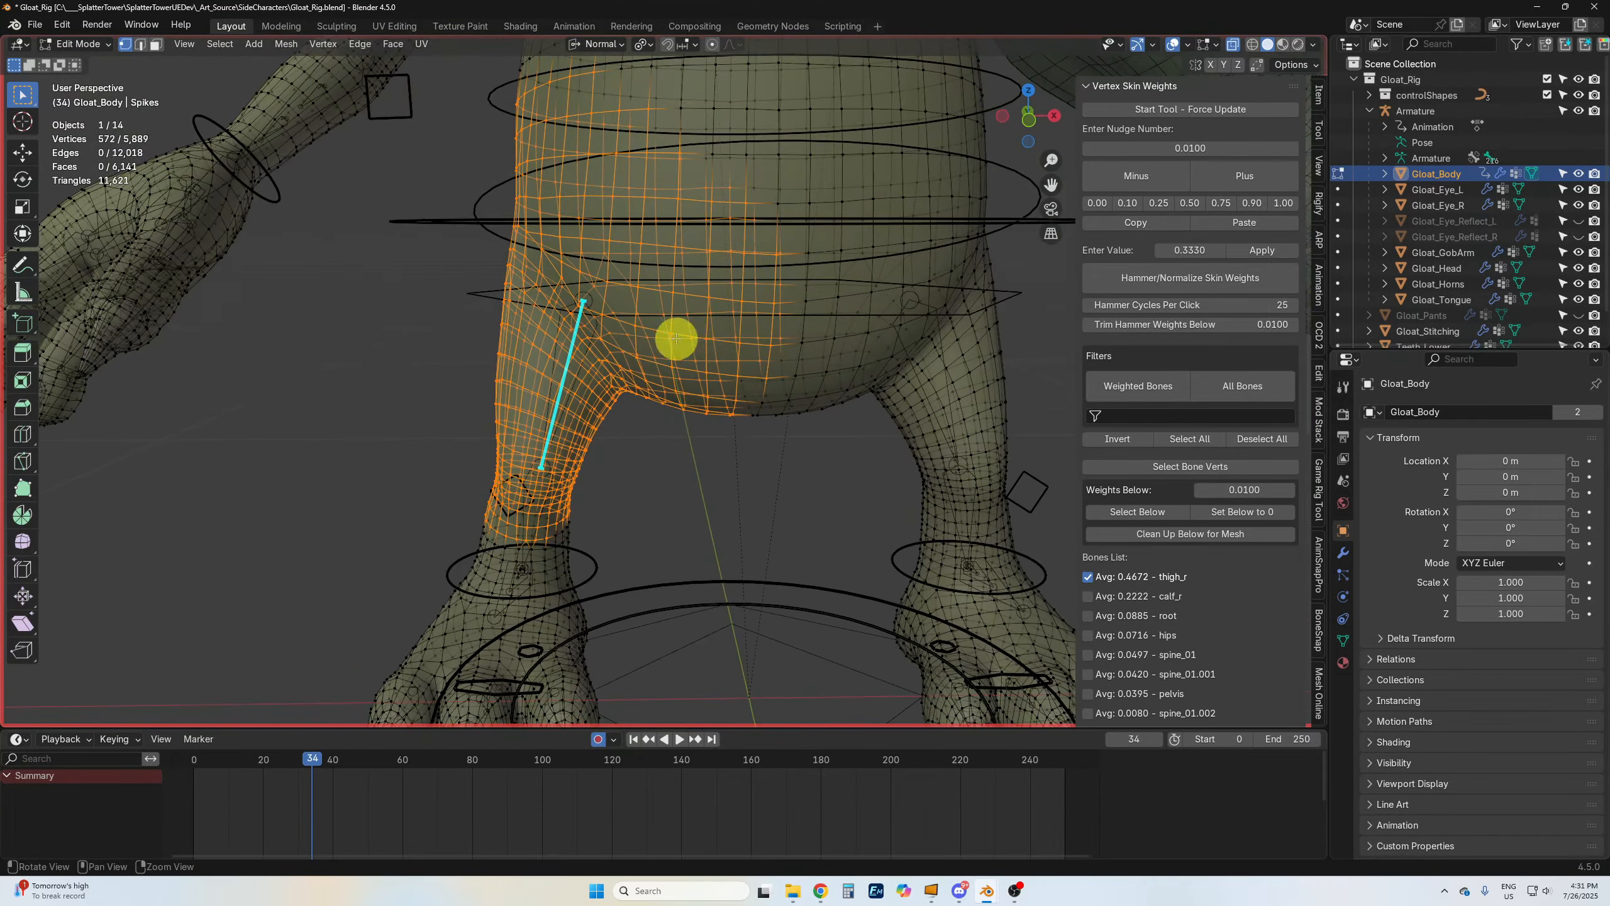
pyautogui.scroll(-2, 673, 326)
pyautogui.keyDown('alt'); pyautogui.moveTo(672, 323); pyautogui.dragTo(681, 360, button='middle'); pyautogui.keyUp('alt')
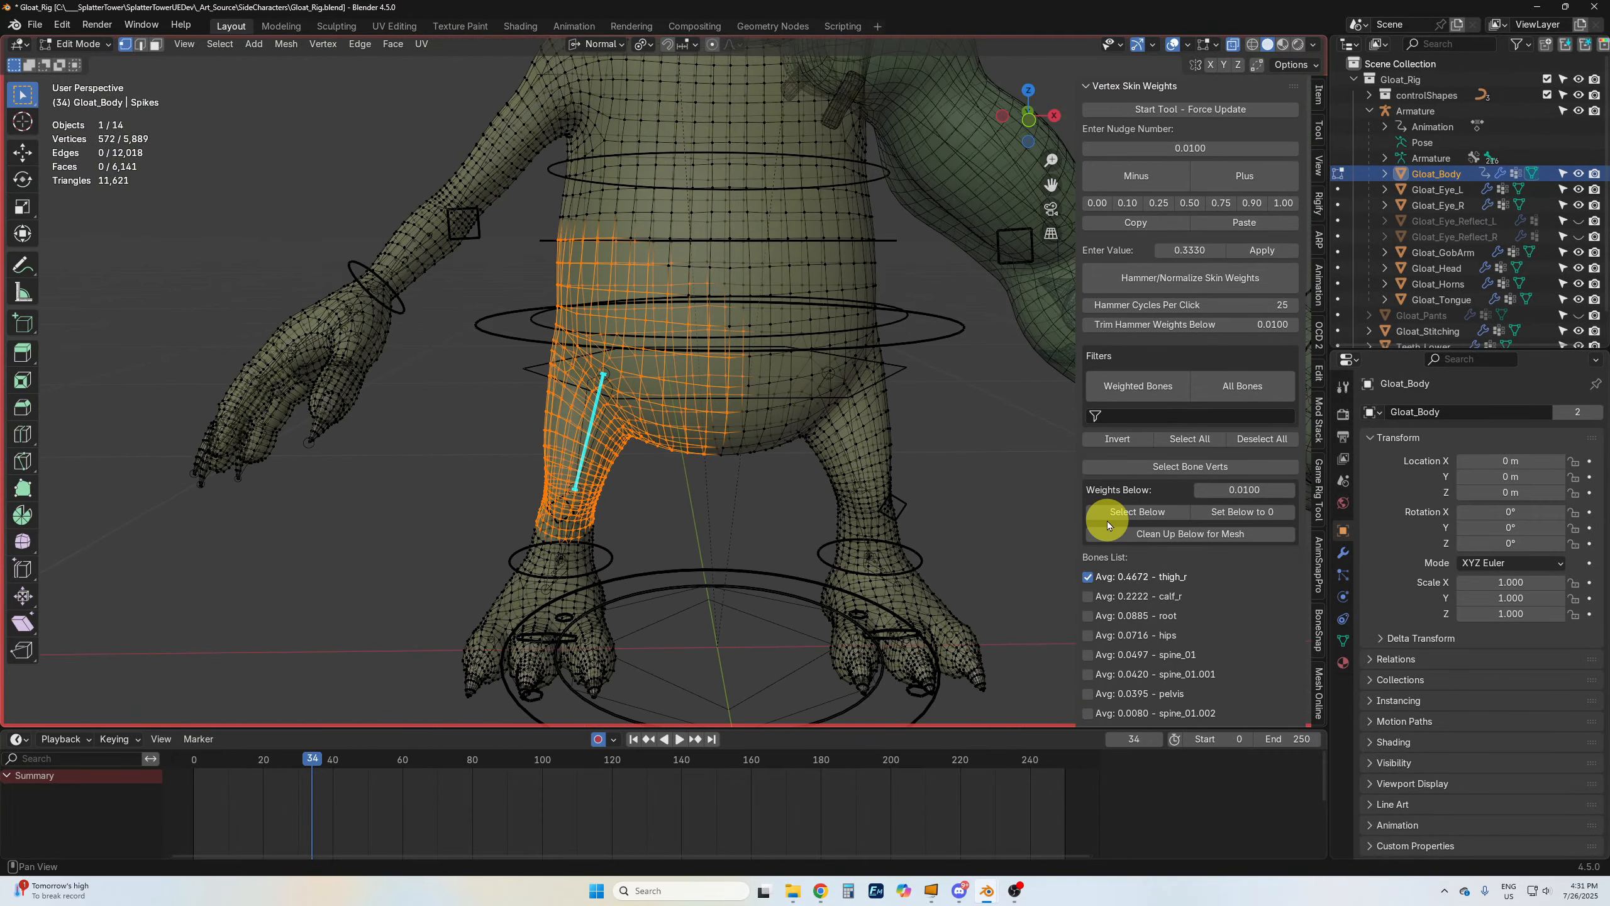
# Step: Tick root as the only bone, select the vertices weighted to it and examine them from several sides
pyautogui.click(1089, 576)
pyautogui.click(1088, 616)
pyautogui.click(1190, 467)
pyautogui.keyDown('alt'); pyautogui.moveTo(647, 329); pyautogui.dragTo(783, 277); pyautogui.keyUp('alt')
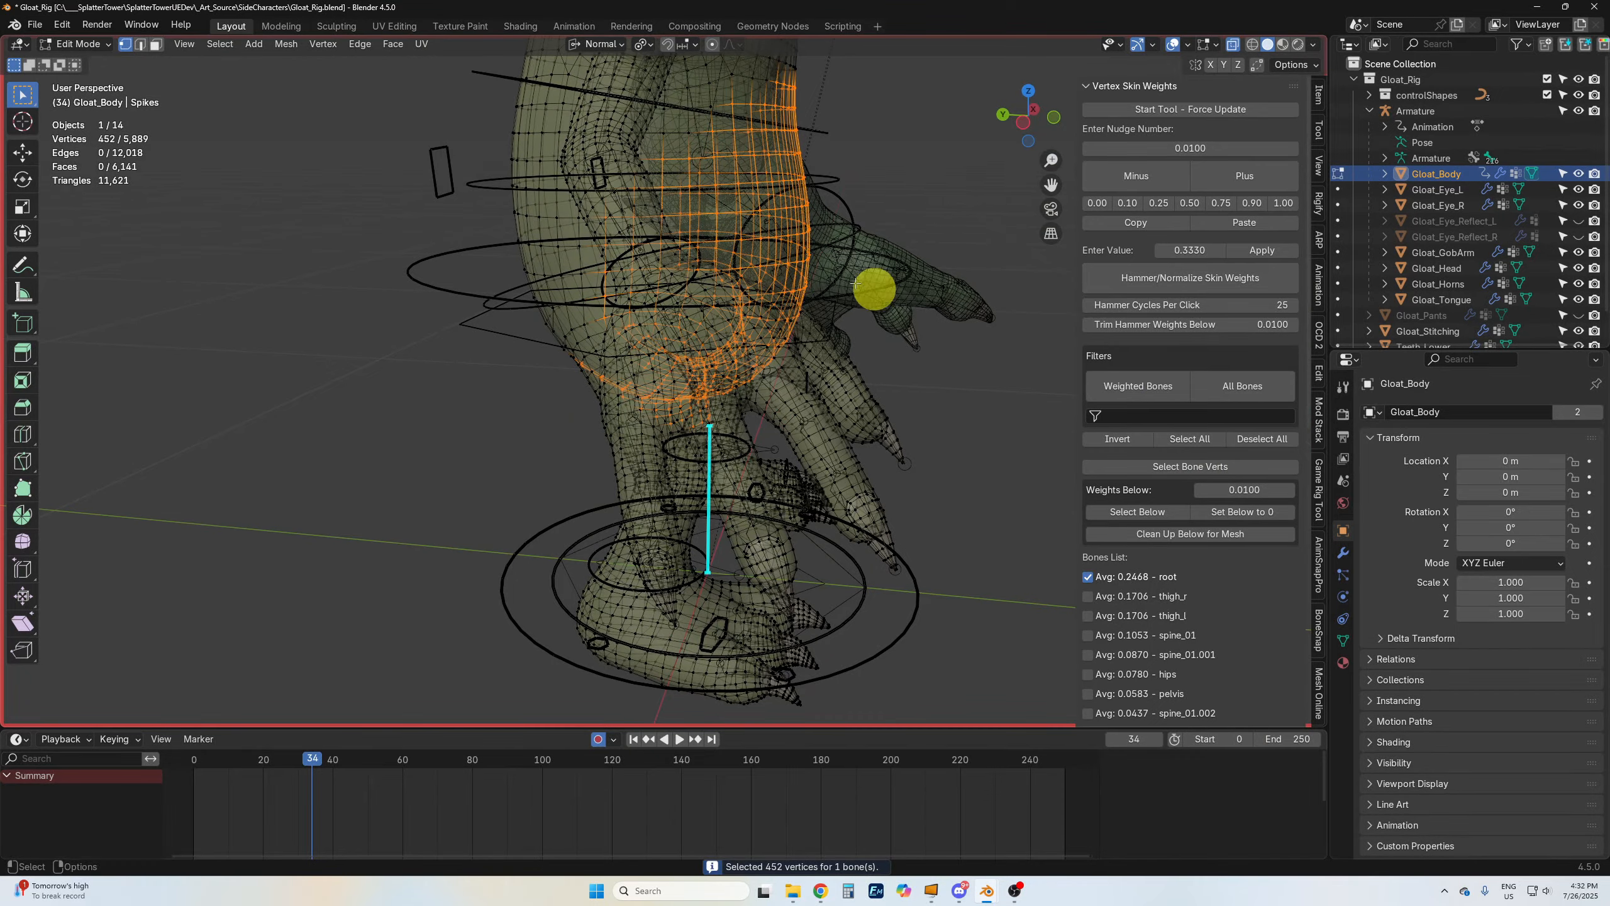
pyautogui.keyDown('alt'); pyautogui.moveTo(892, 356); pyautogui.dragTo(753, 344); pyautogui.keyUp('alt')
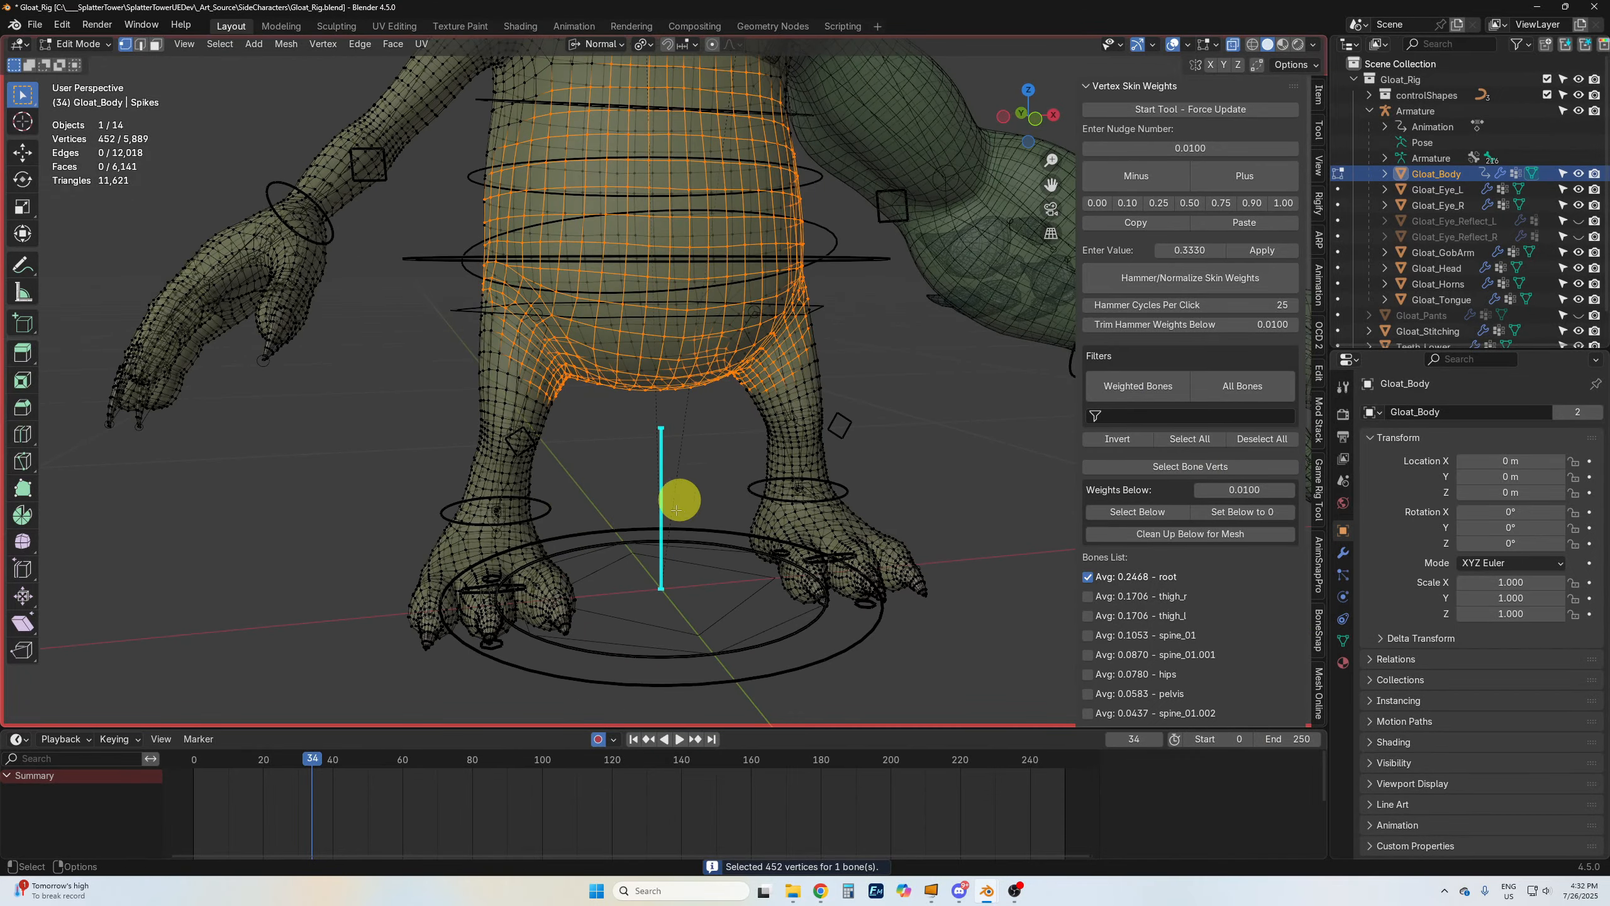
pyautogui.keyDown('alt'); pyautogui.moveTo(703, 539); pyautogui.dragTo(729, 485); pyautogui.keyUp('alt')
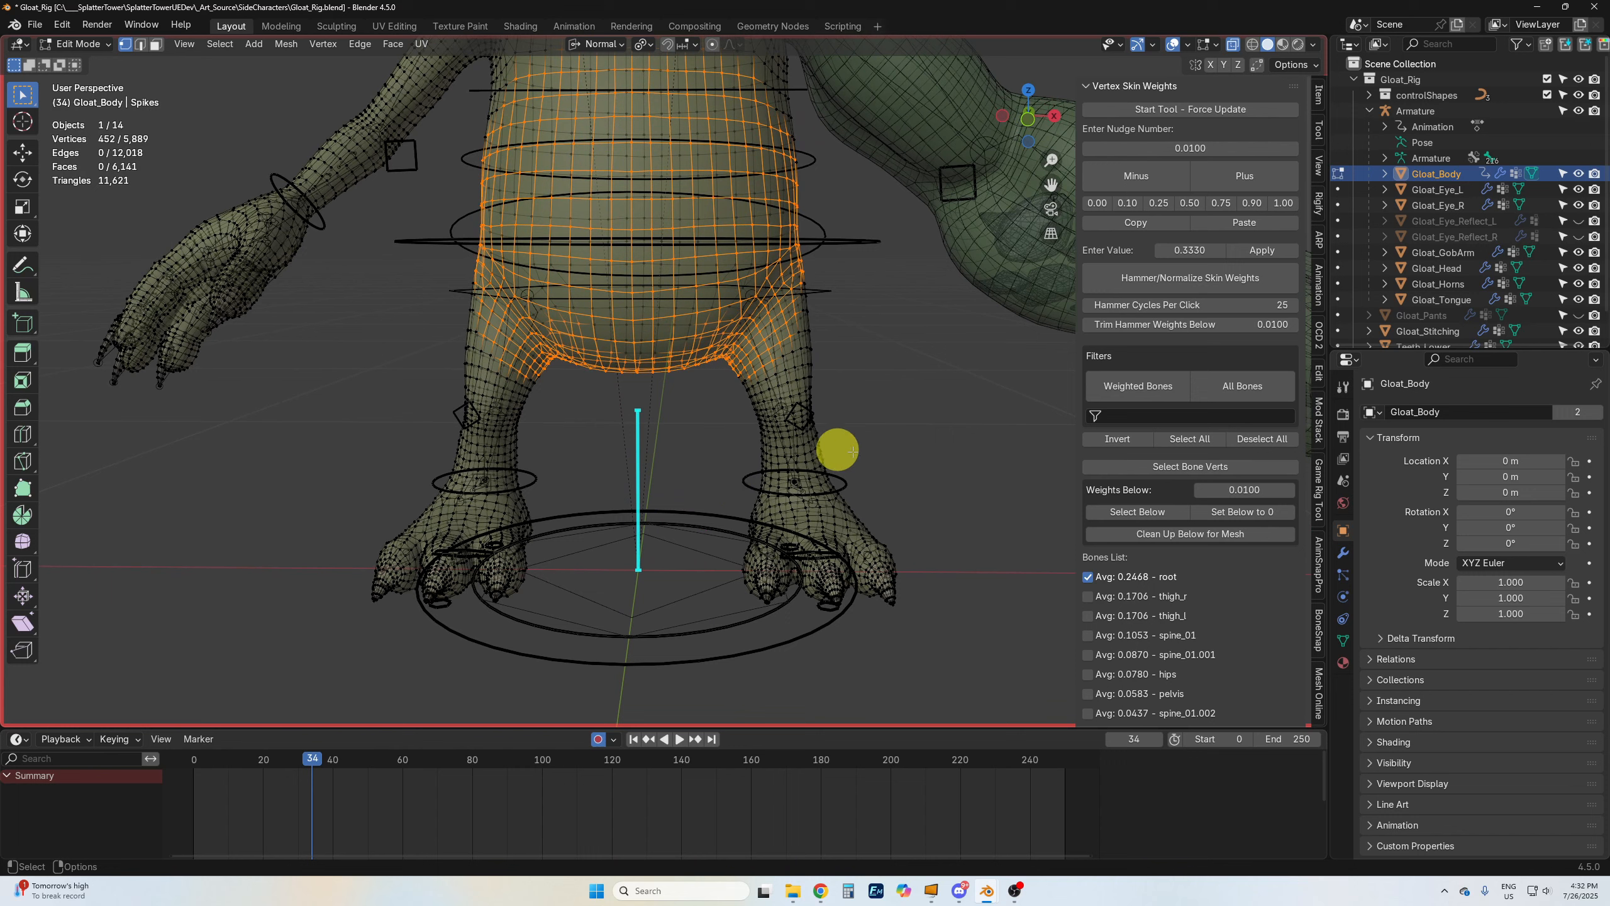
# Step: Check the bone weights of a single vertex between the legs and undo that vertex selection
pyautogui.scroll(-12, 1141, 609)
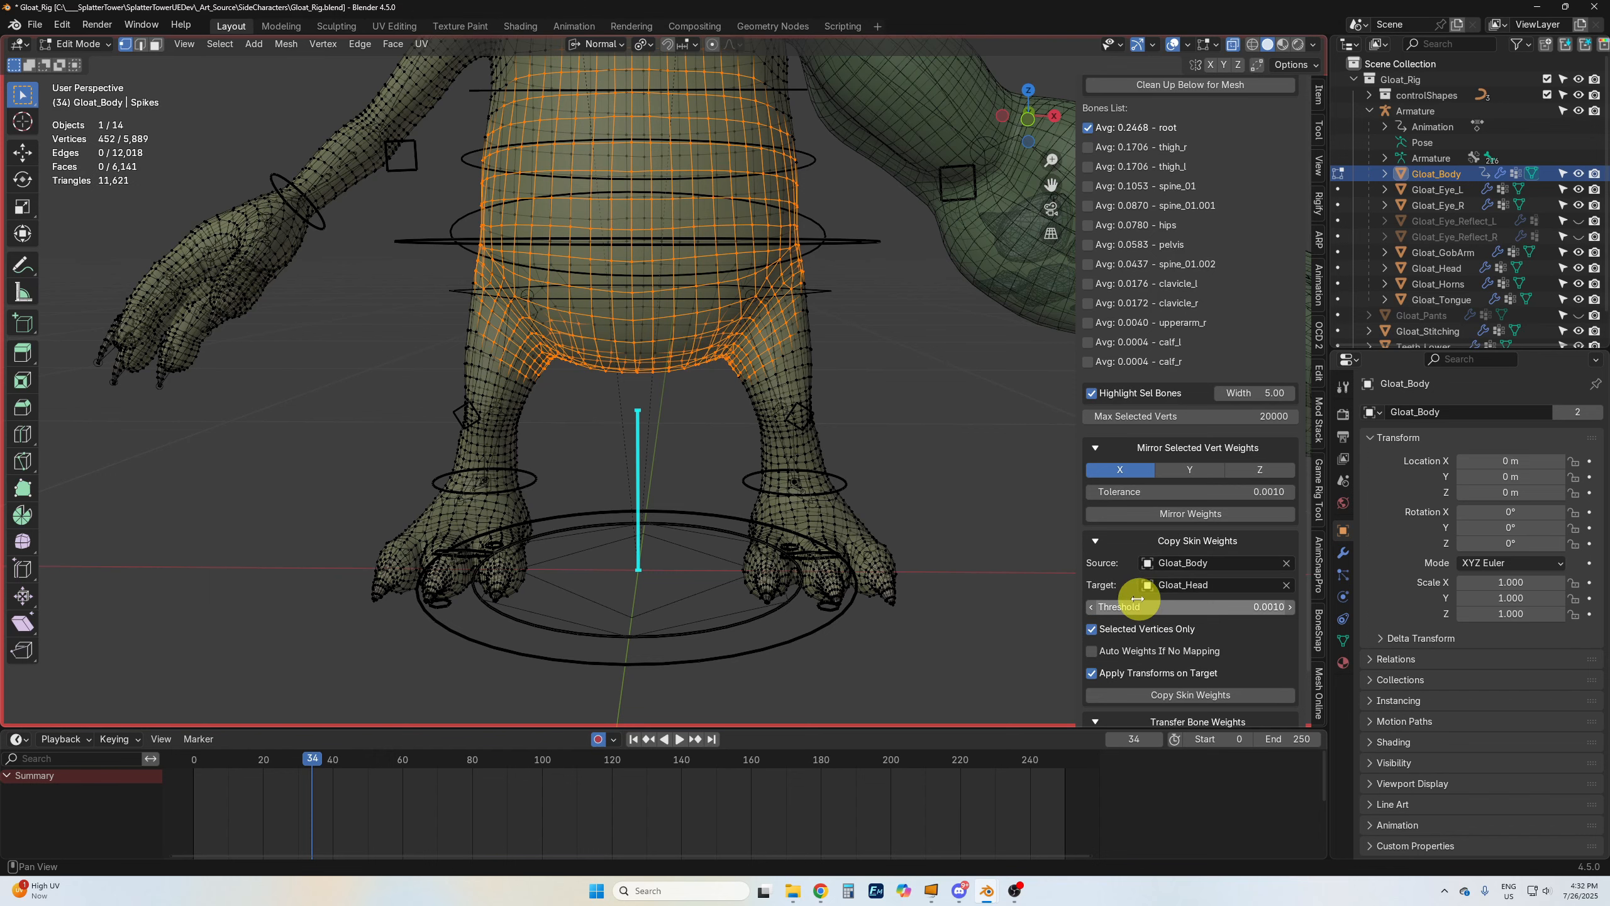
pyautogui.scroll(-3, 1139, 599)
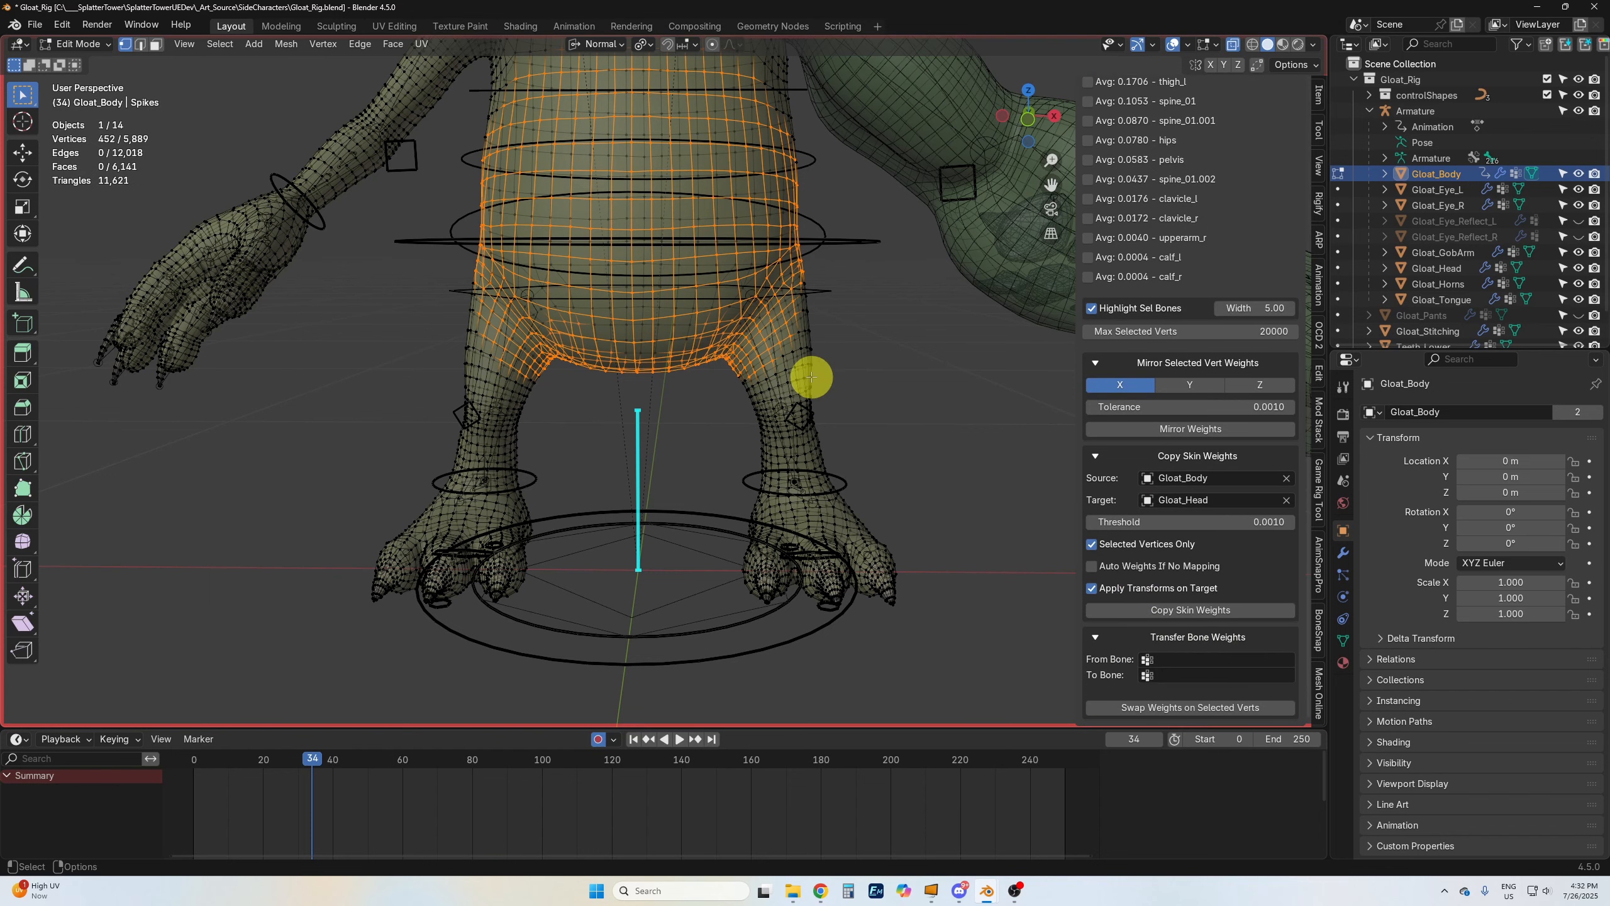
pyautogui.scroll(-2, 811, 377)
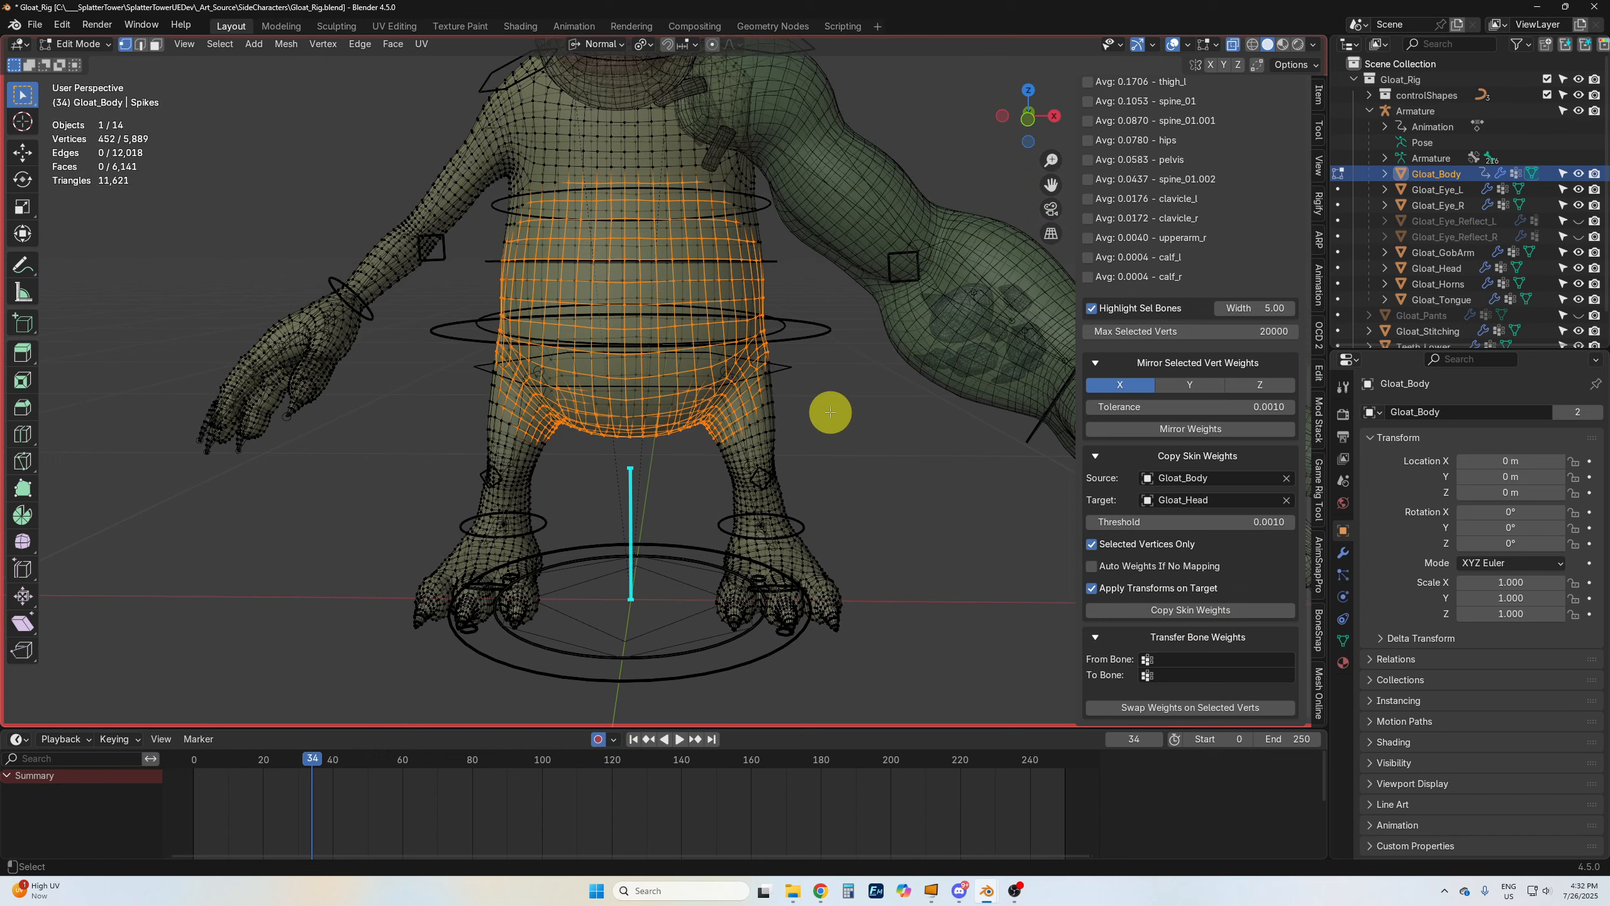
pyautogui.click(628, 418)
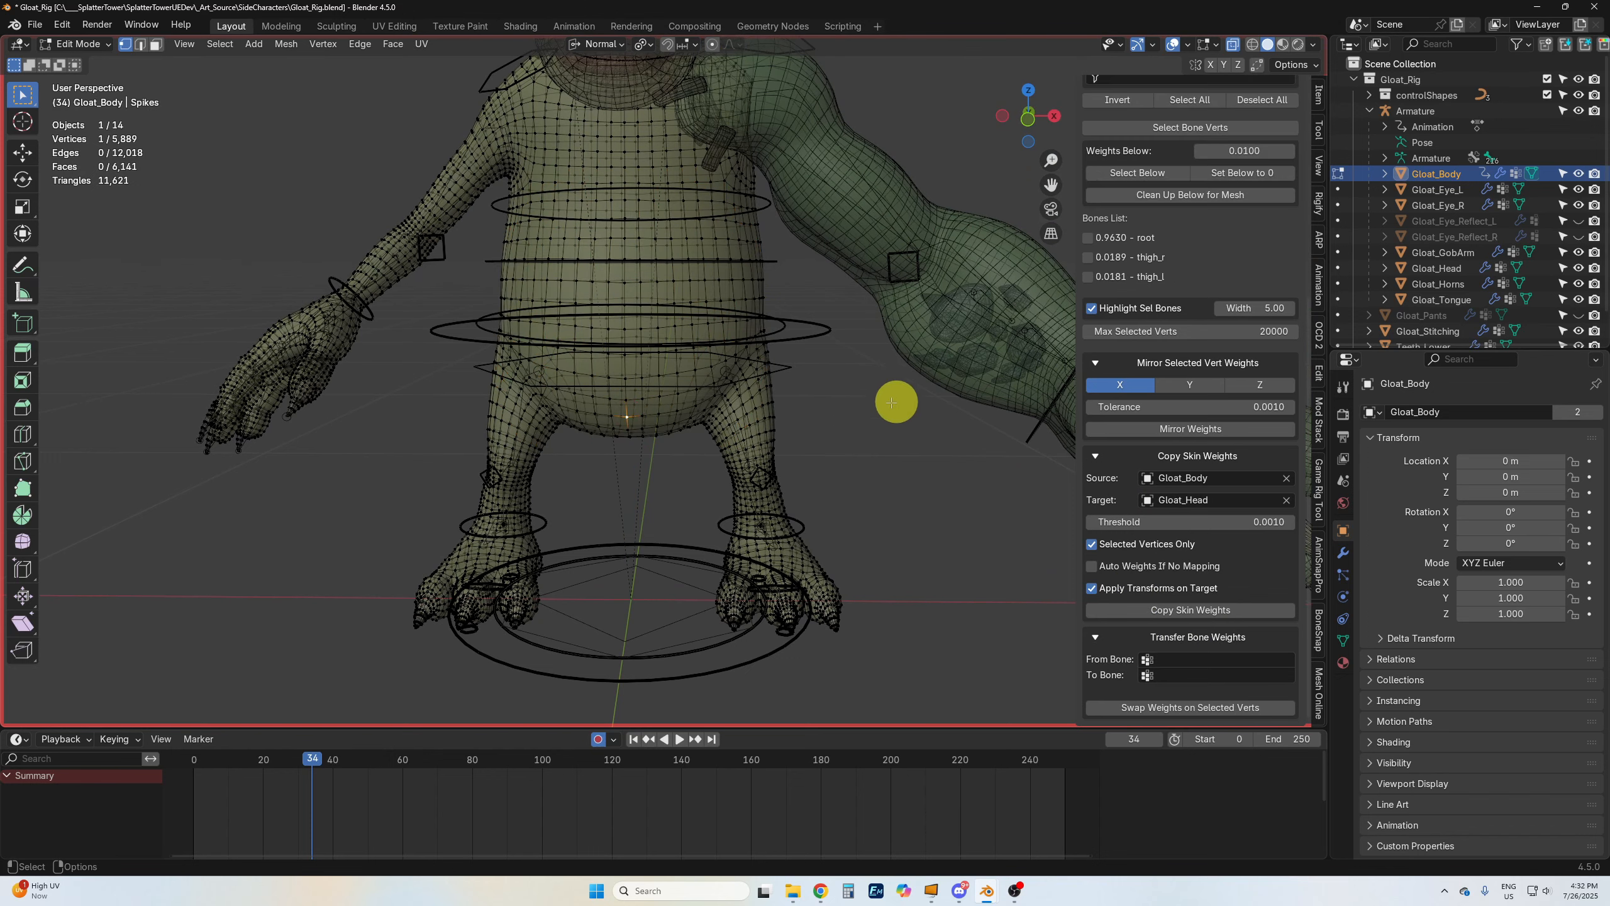
pyautogui.hotkey('ctrl', 'z')
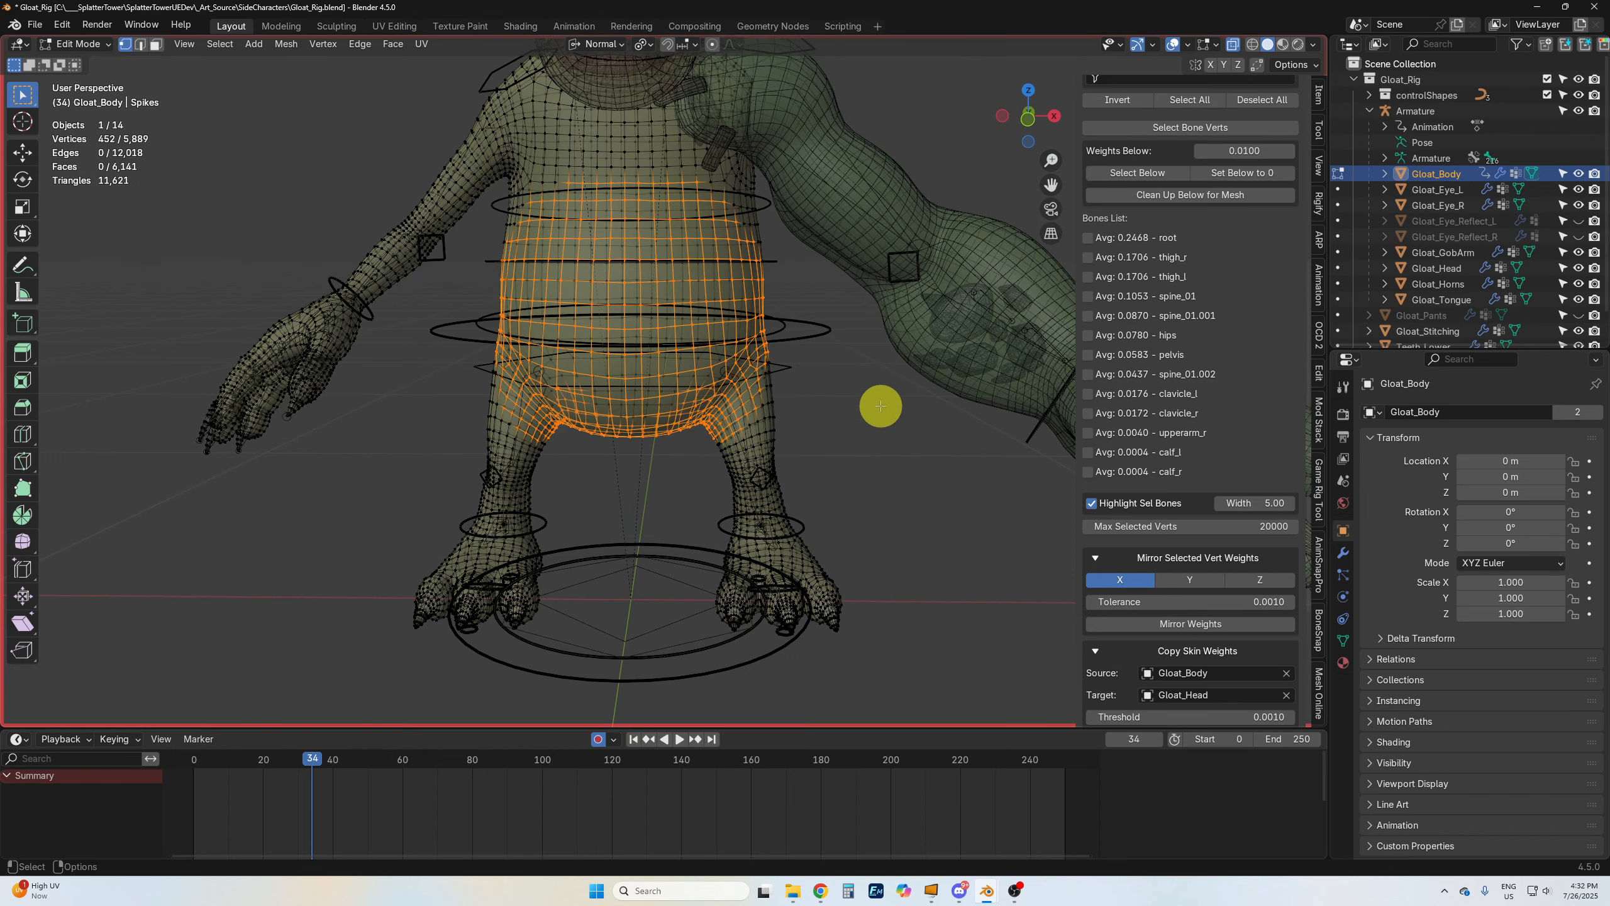
# Step: Select the entire body mesh and transfer its skin weights from the root bone to the pelvis bone
pyautogui.moveTo(881, 406); pyautogui.dragTo(805, 395, button='middle')
pyautogui.press('a')
pyautogui.scroll(-5, 1200, 397)
pyautogui.scroll(-8, 1200, 396)
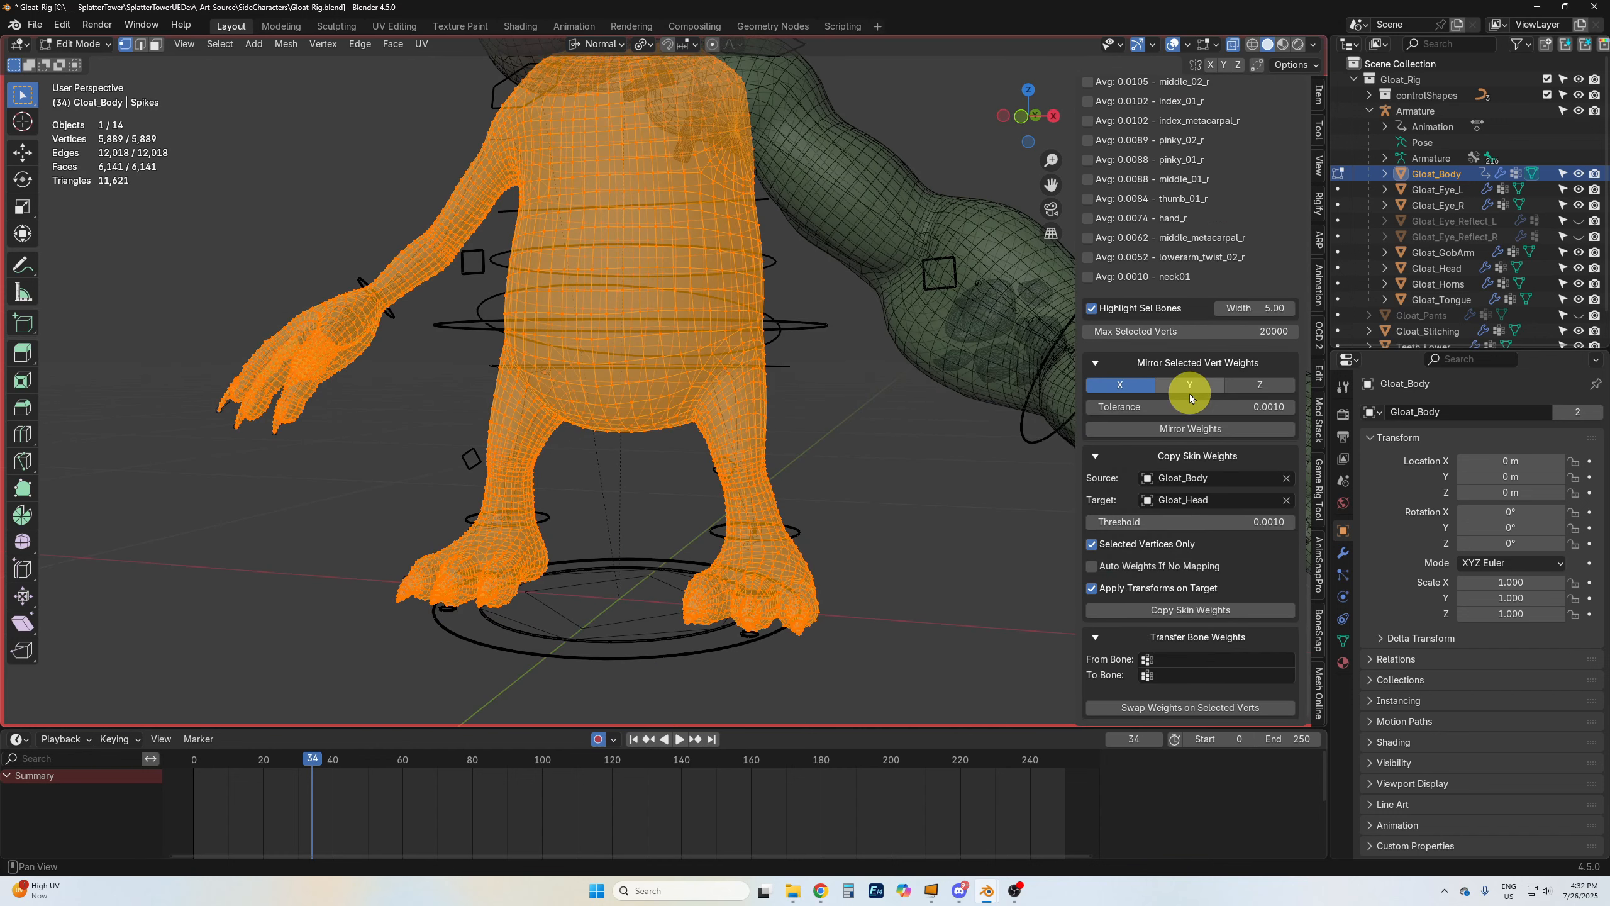
pyautogui.moveTo(798, 536); pyautogui.dragTo(831, 541, button='middle')
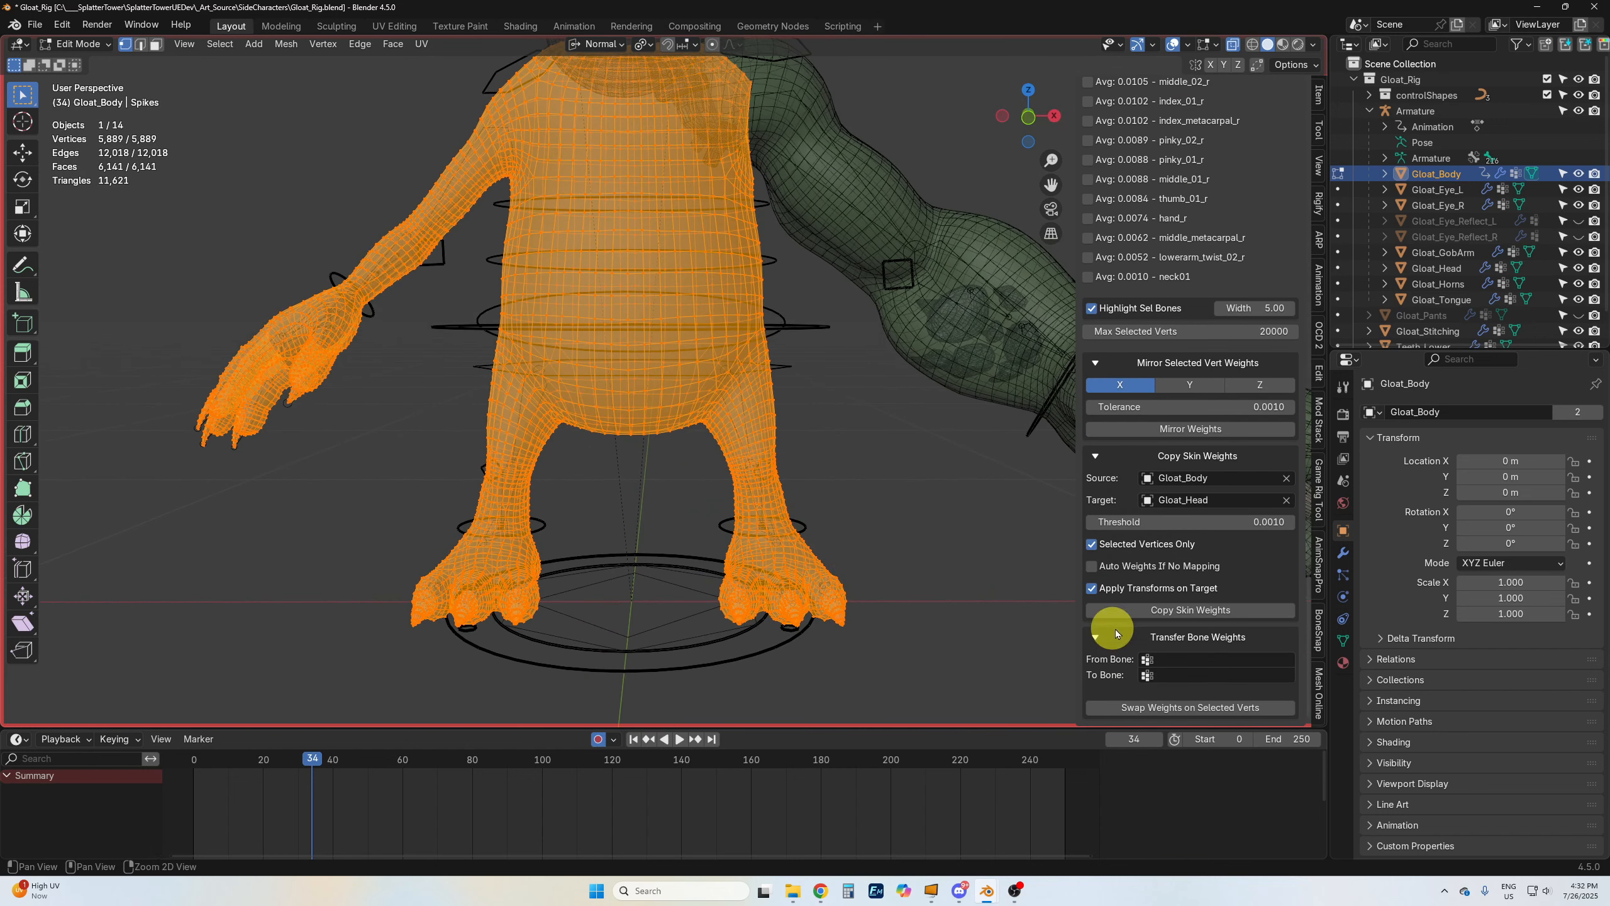
pyautogui.click(1176, 660)
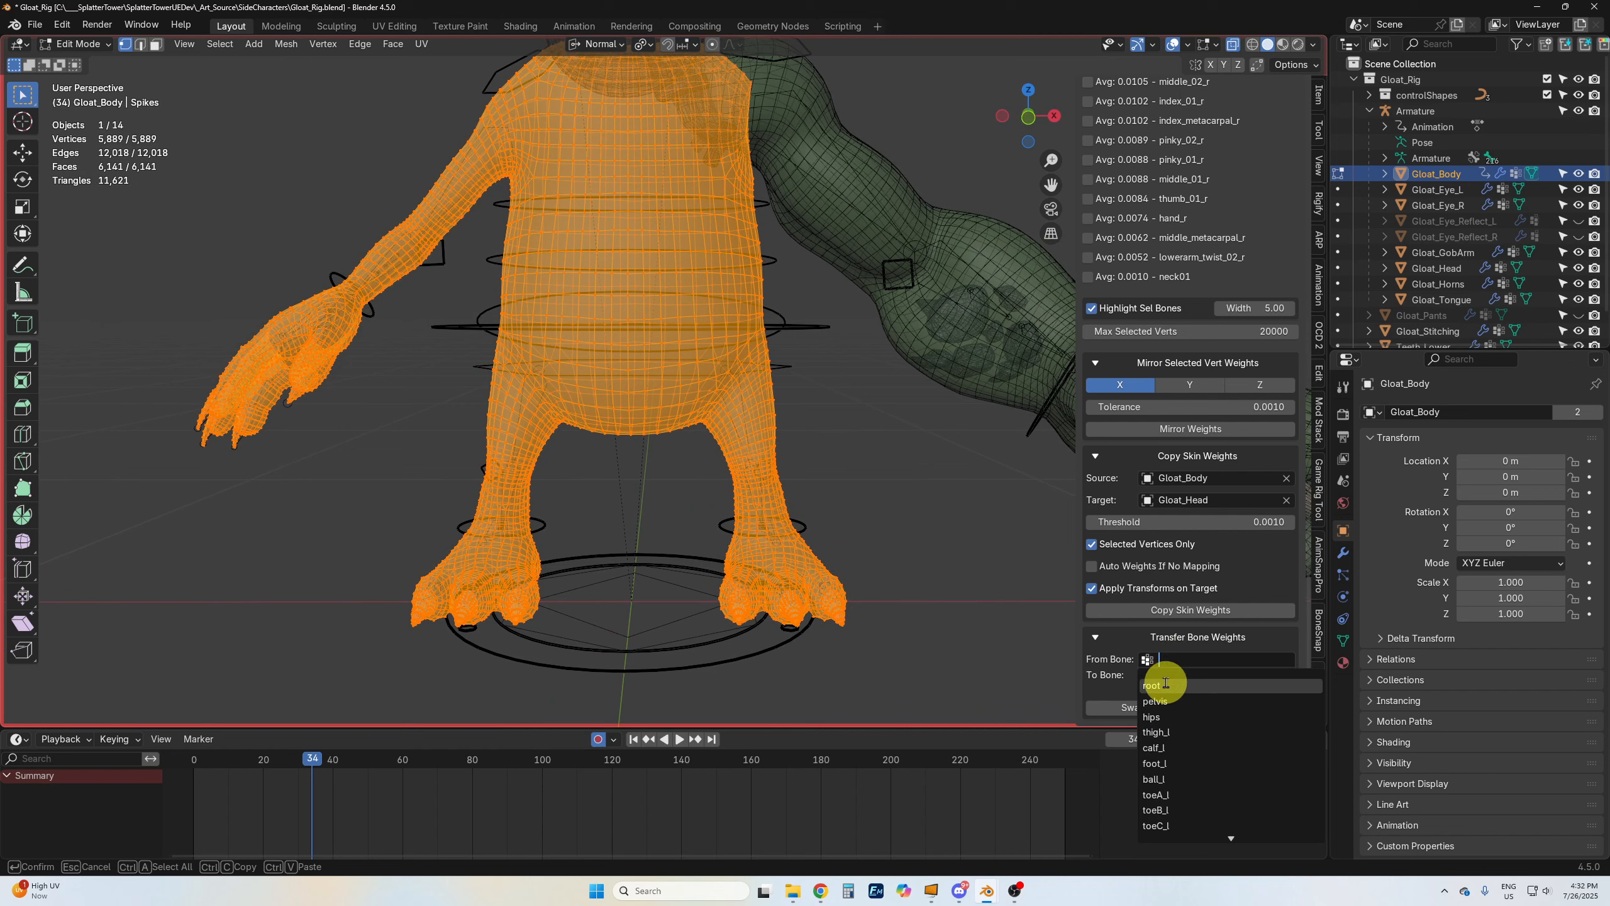
pyautogui.click(1152, 684)
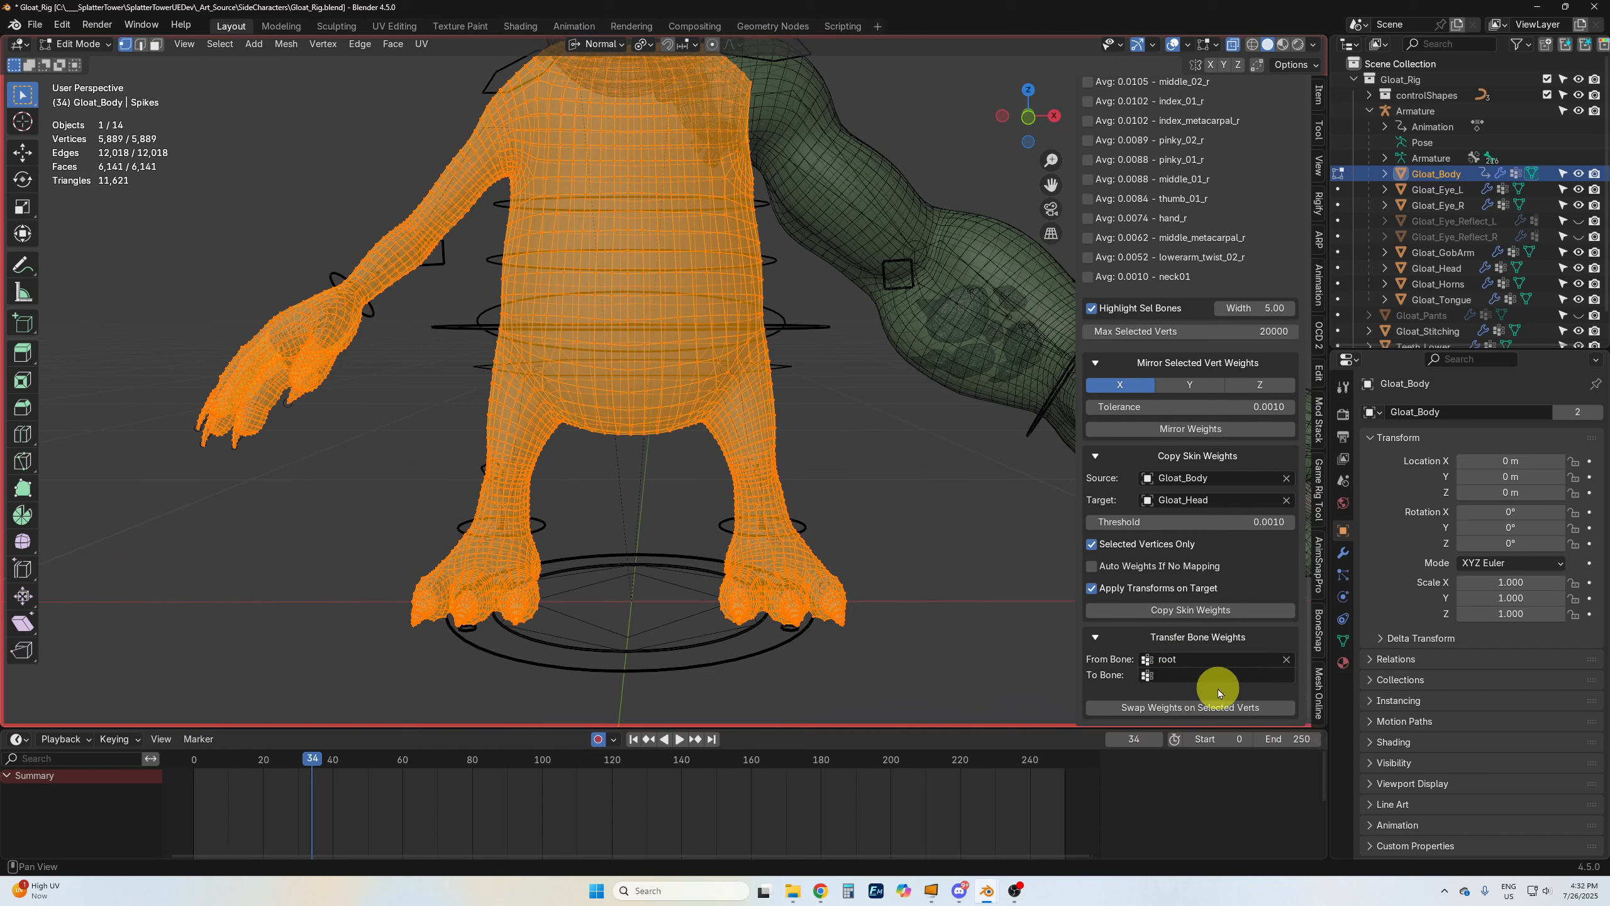
pyautogui.click(1170, 676)
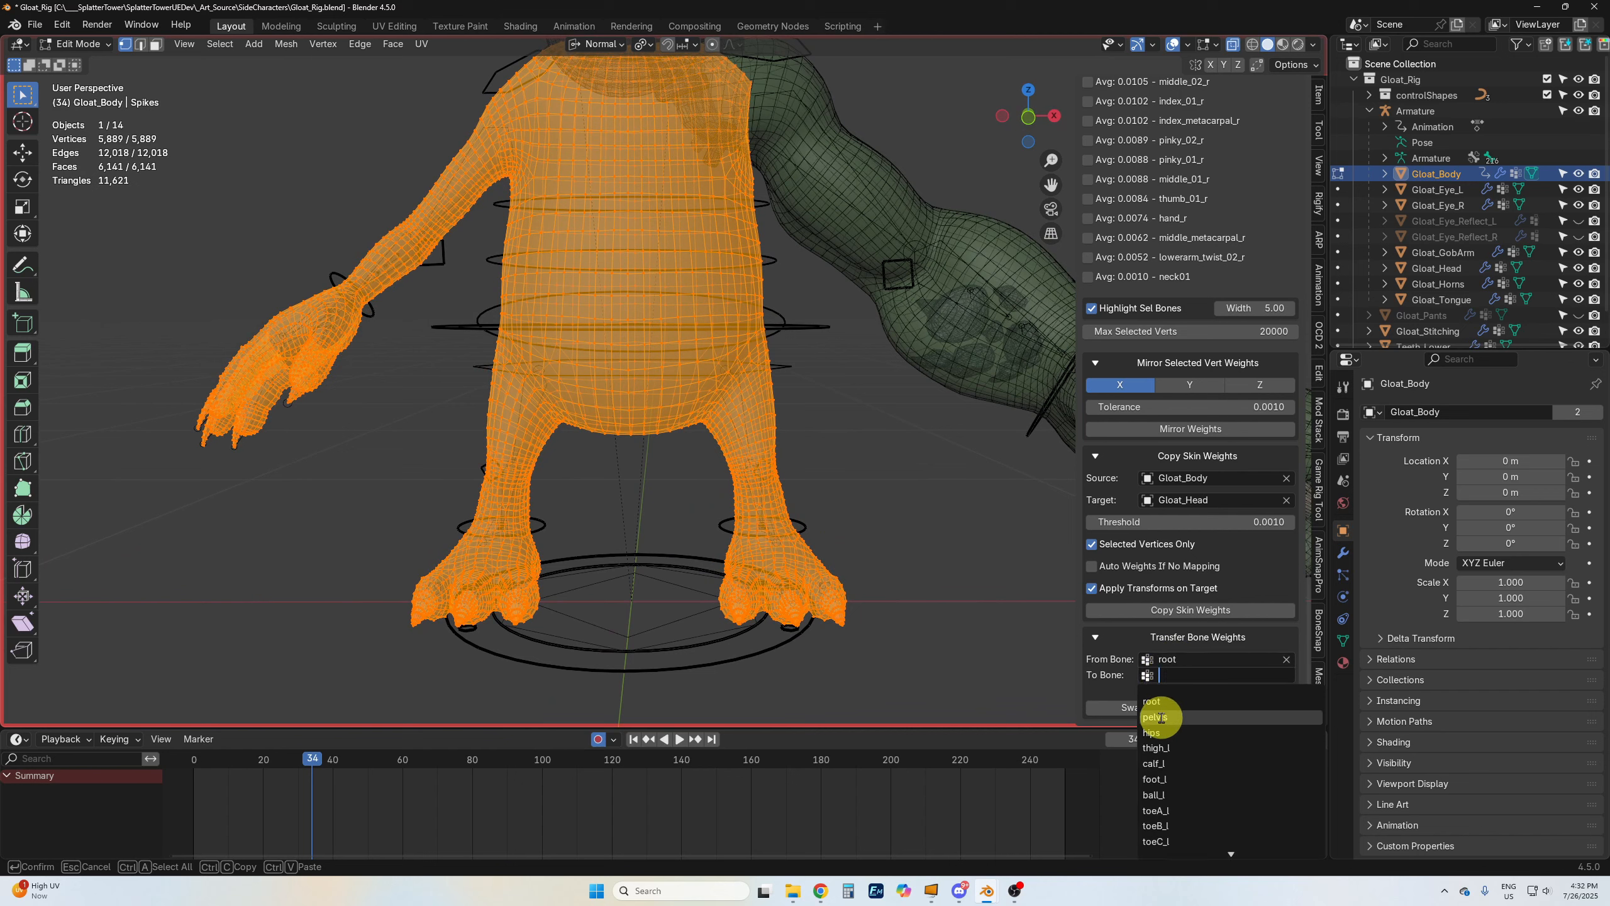
pyautogui.click(1161, 716)
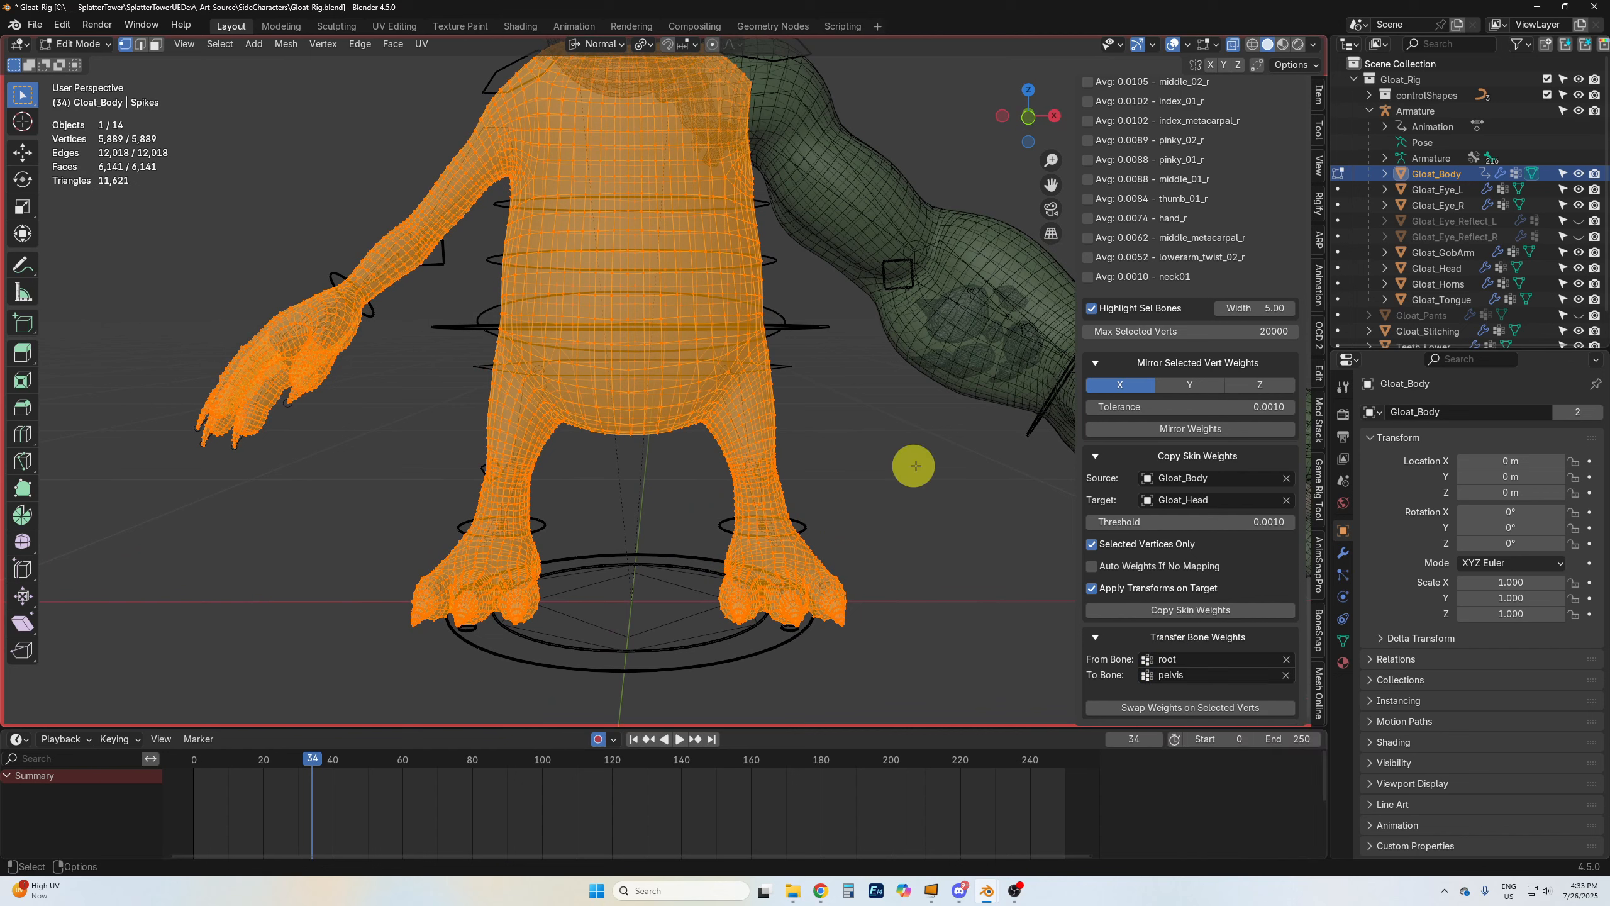
pyautogui.click(1175, 707)
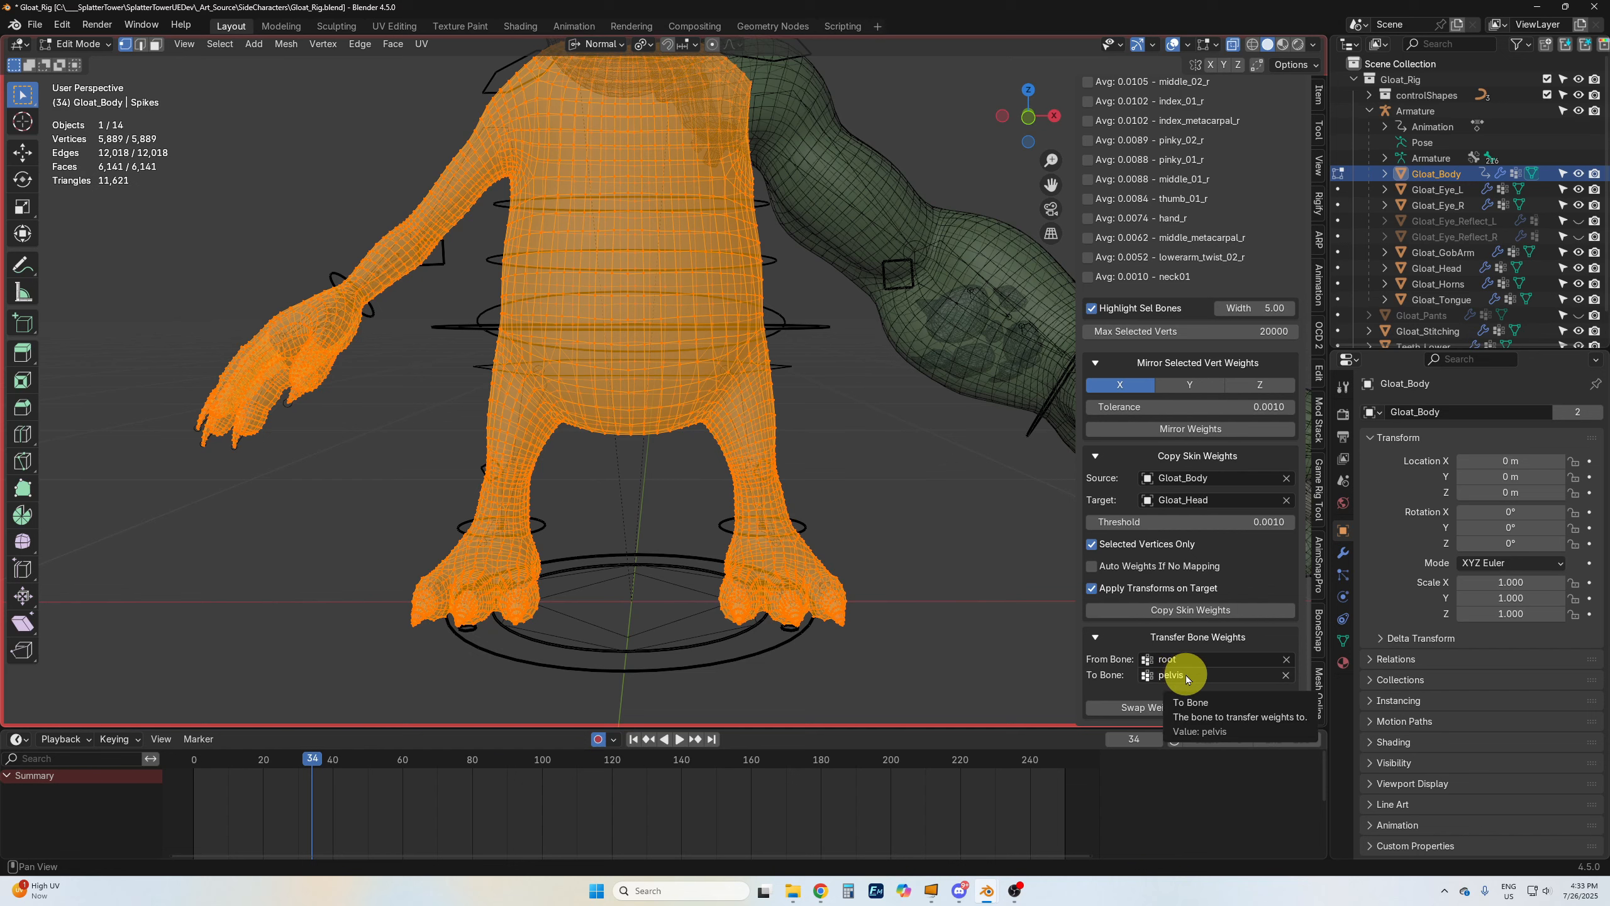
# Step: Leave mesh editing, put the armature in Pose Mode and test-move the pelvis control, cancelling the movement
pyautogui.hotkey('alt', 'a')
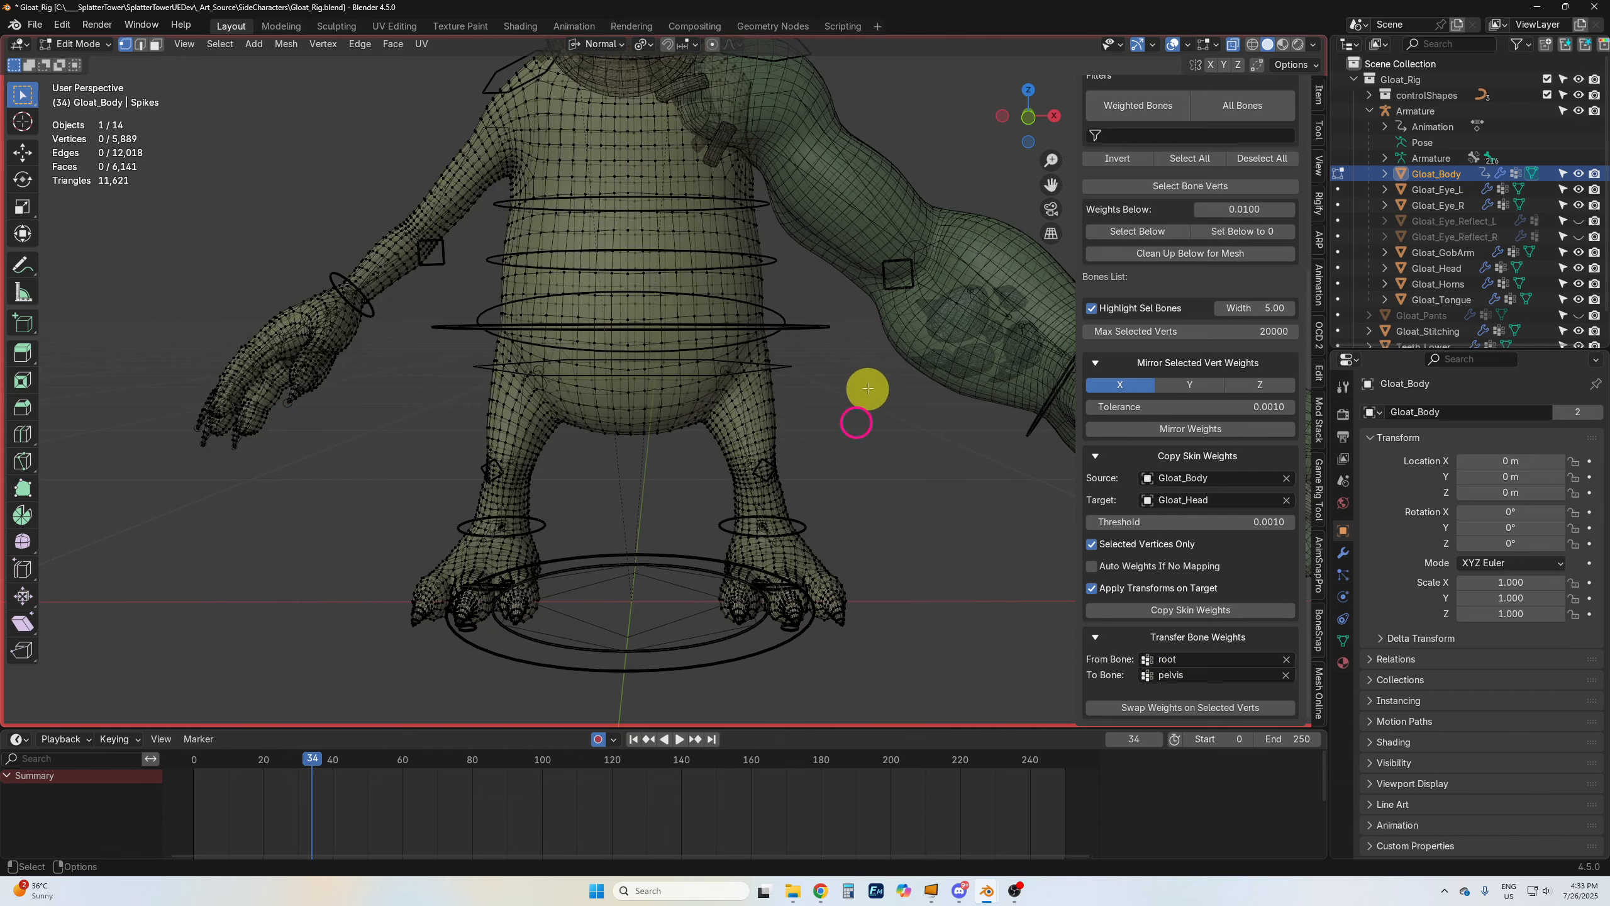
pyautogui.press('F3')
pyautogui.press('Escape')
pyautogui.press('Tab')
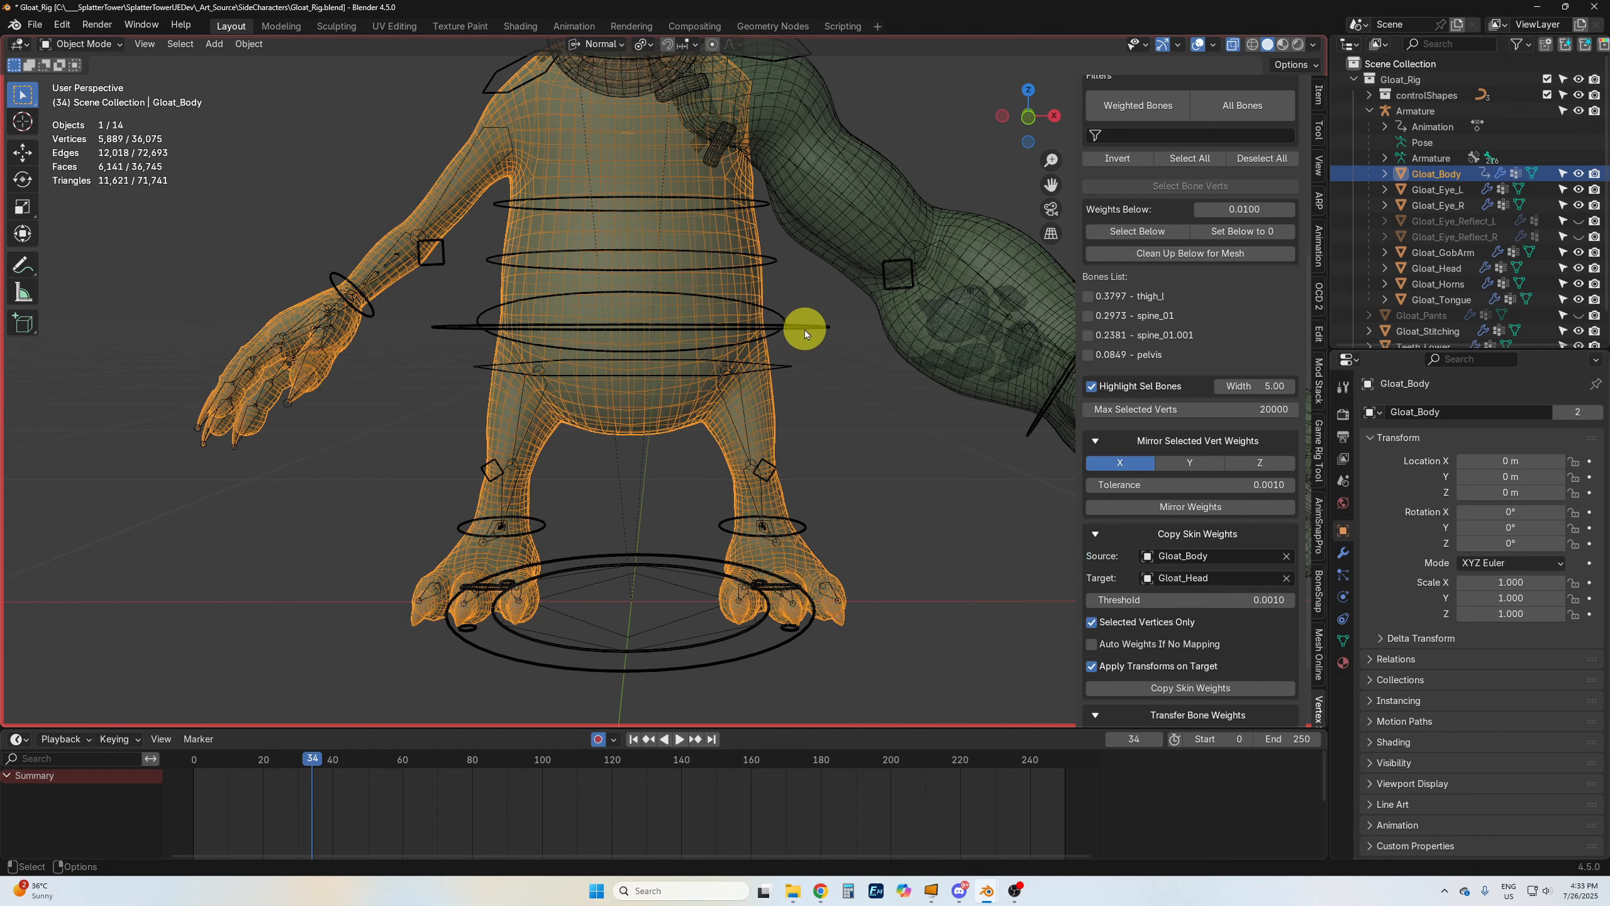
pyautogui.click(801, 327)
pyautogui.hotkey('ctrl', 'Tab')
pyautogui.moveTo(629, 331)
pyautogui.mouseDown()
pyautogui.moveTo(622, 356)
pyautogui.moveTo(653, 353)
pyautogui.moveTo(648, 373)
pyautogui.moveTo(630, 360)
pyautogui.mouseUp()
pyautogui.rightClick(631, 363)
pyautogui.scroll(3, 694, 484)
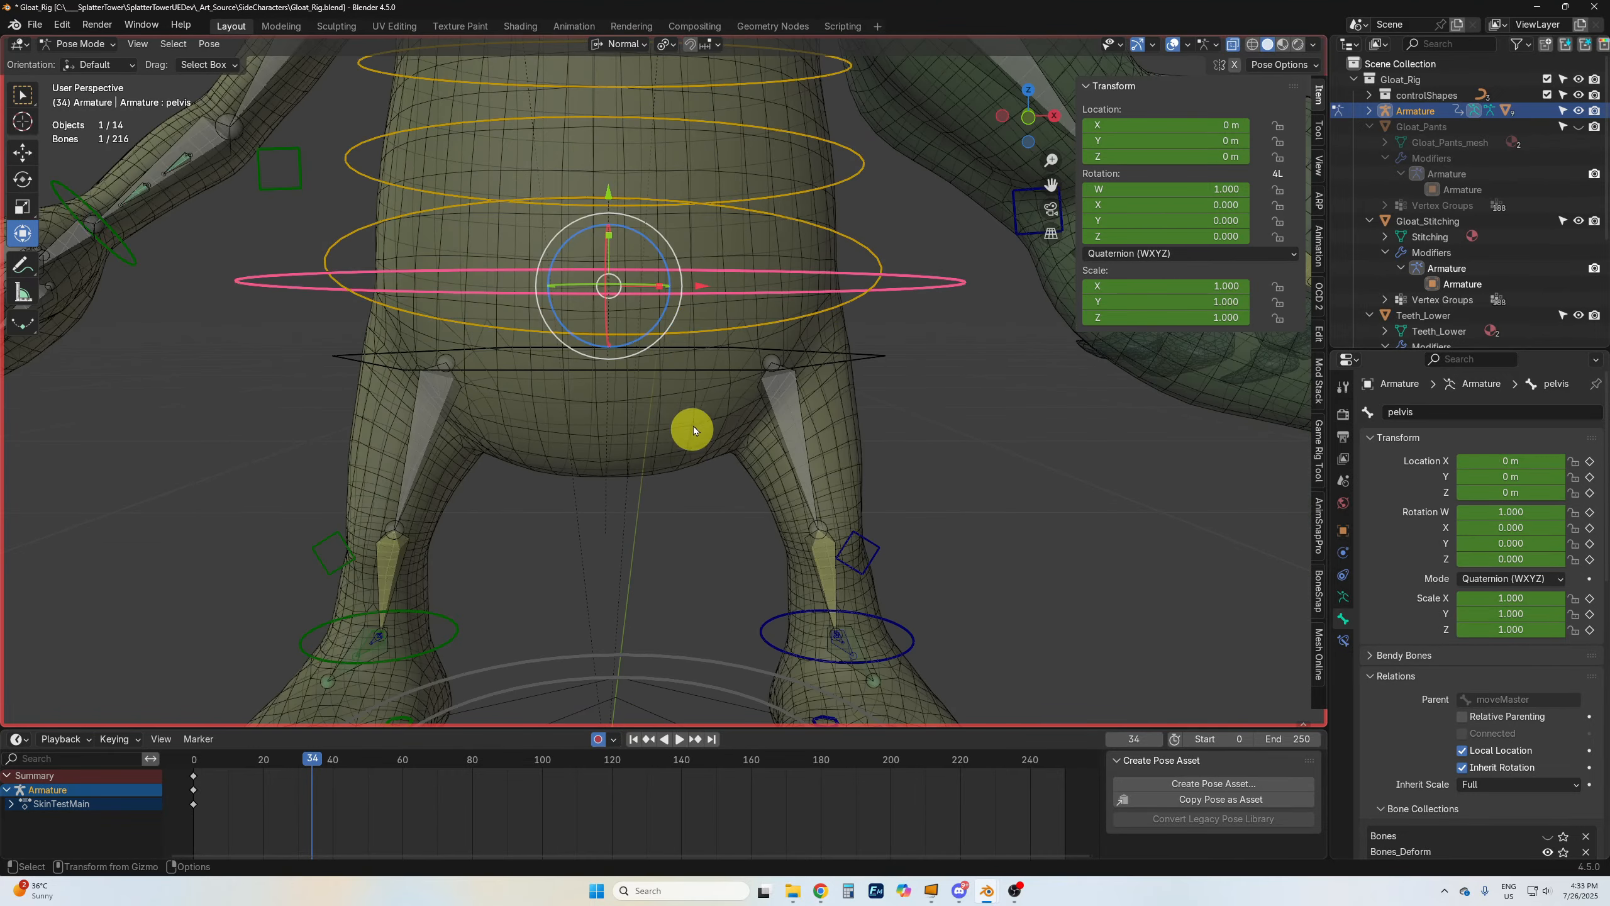
# Step: Return to editing the body mesh and check the bone weights of two vertices on the lower belly
pyautogui.click(763, 470)
pyautogui.hotkey('ctrl', 'Tab')
pyautogui.click(608, 407)
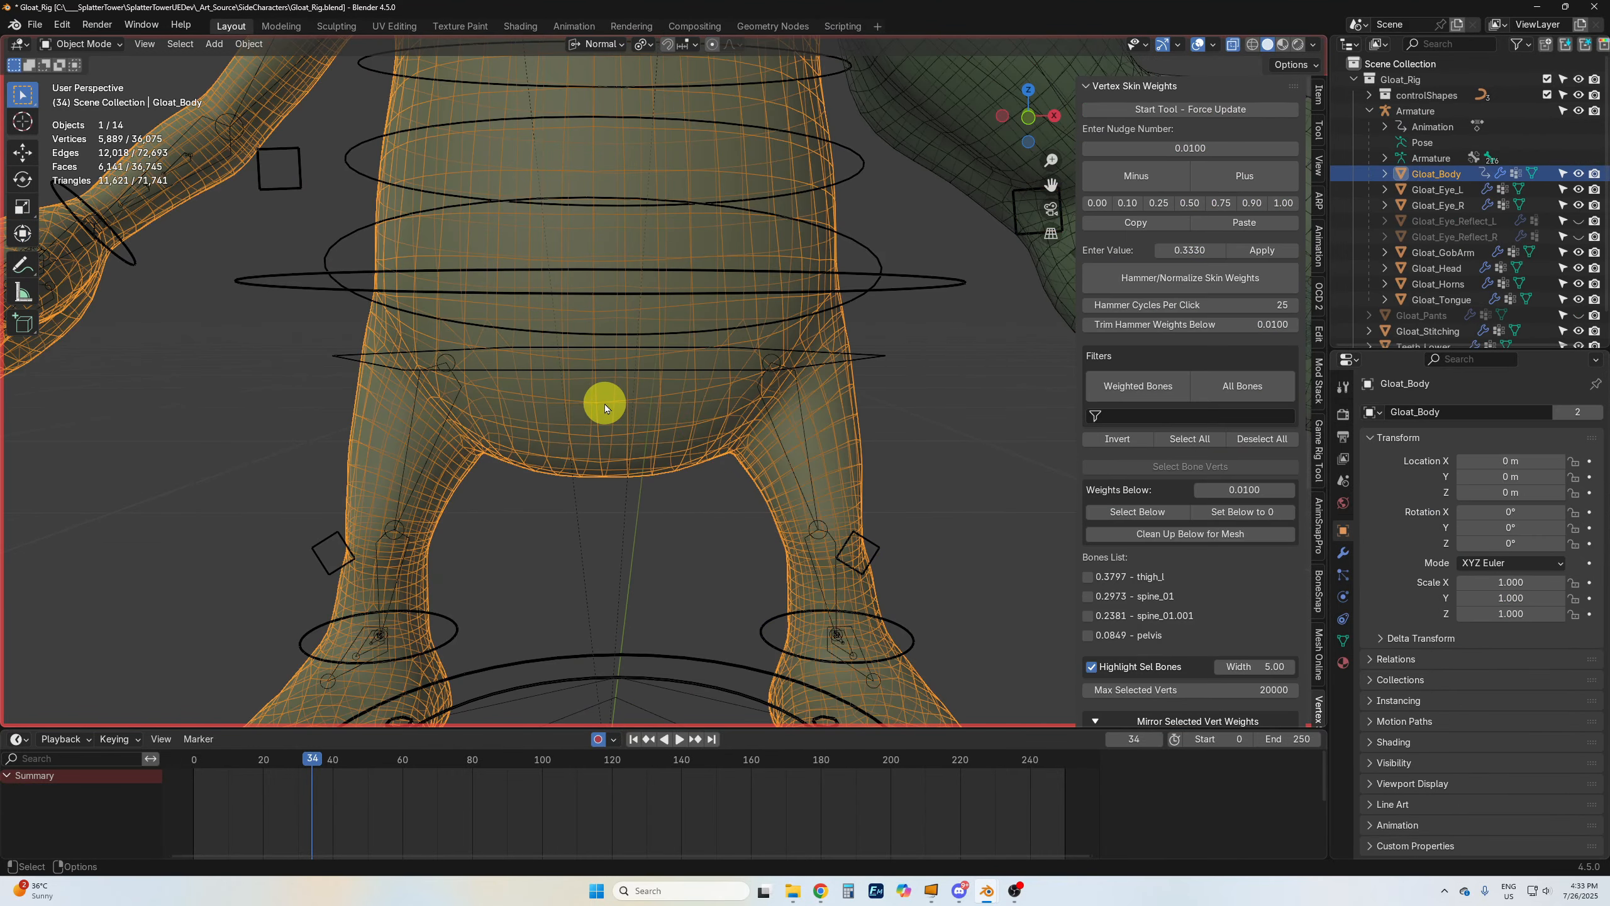
pyautogui.press('Tab')
pyautogui.click(596, 402)
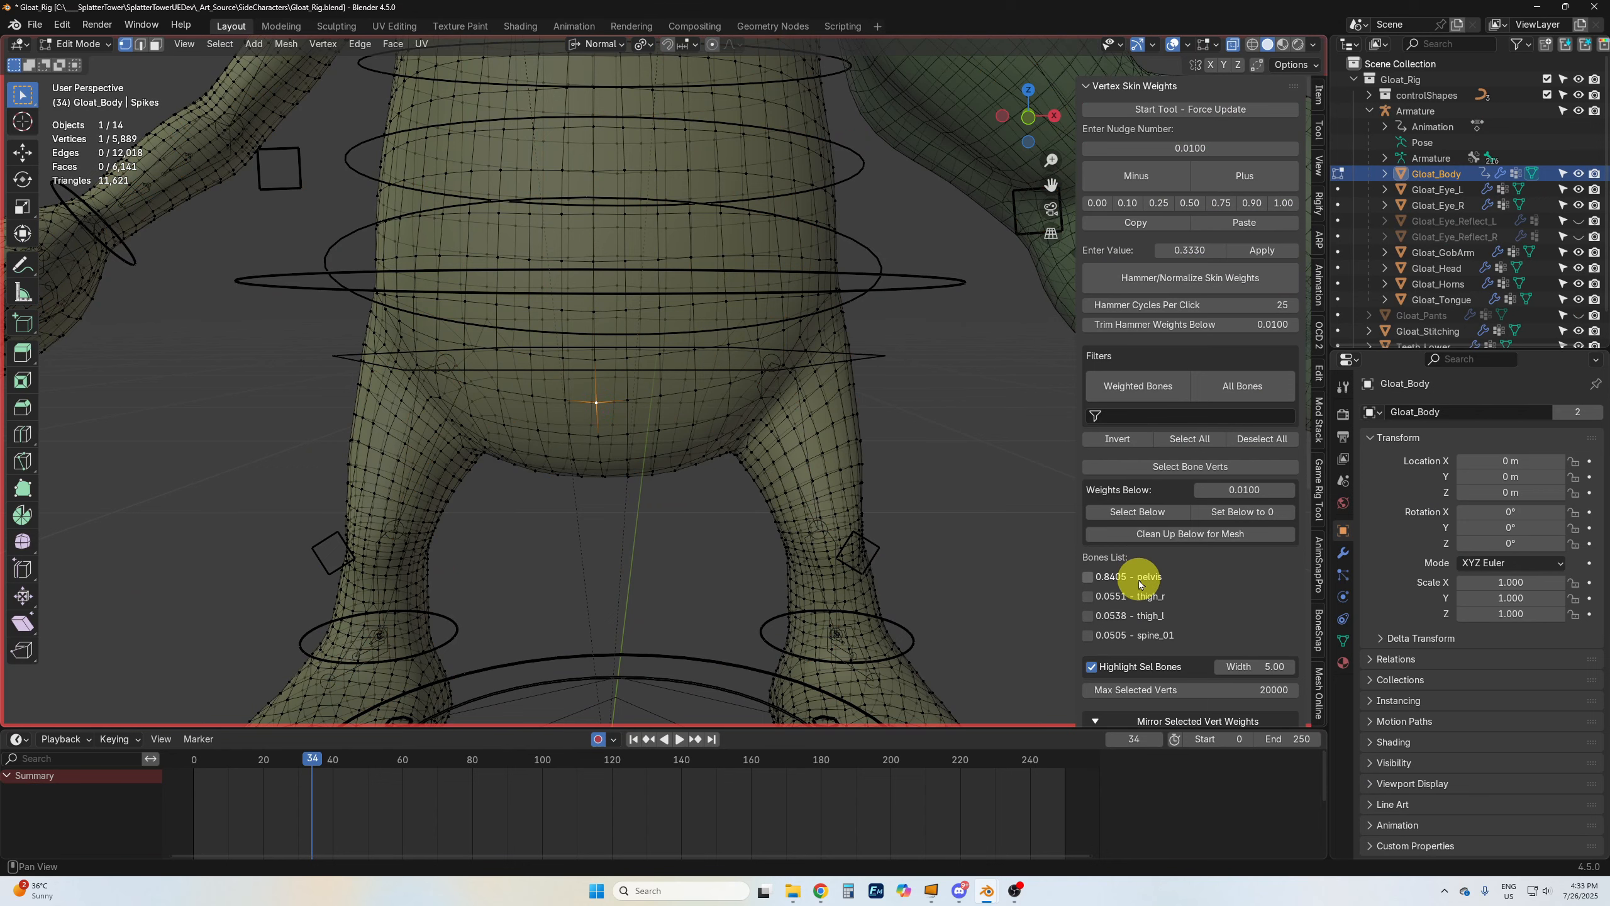
pyautogui.click(599, 438)
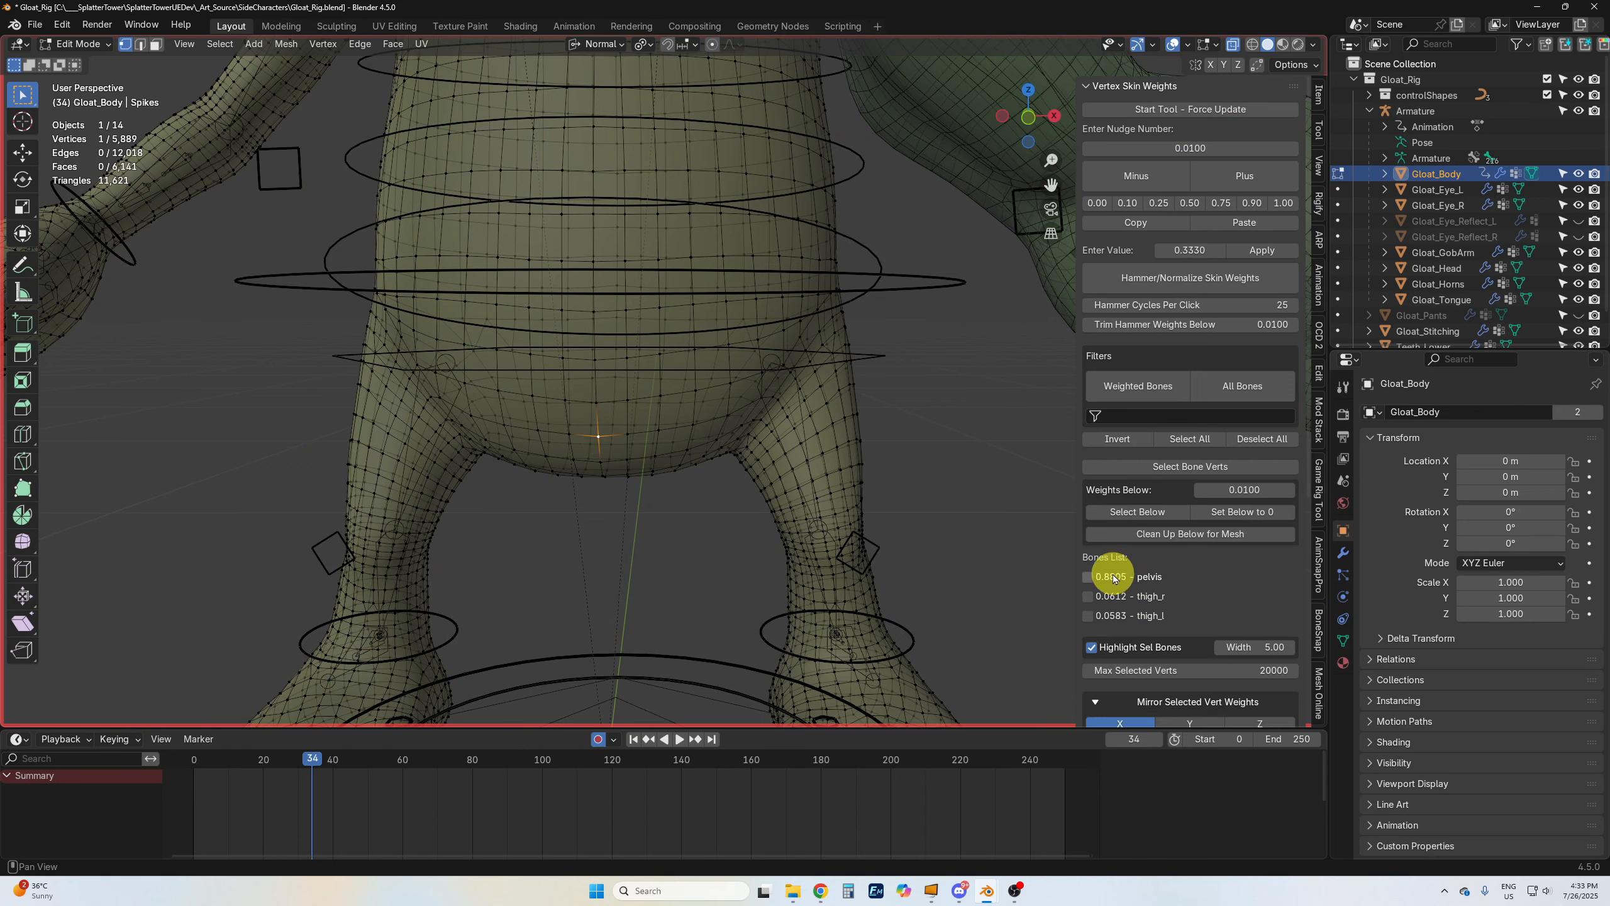
pyautogui.scroll(-3, 722, 413)
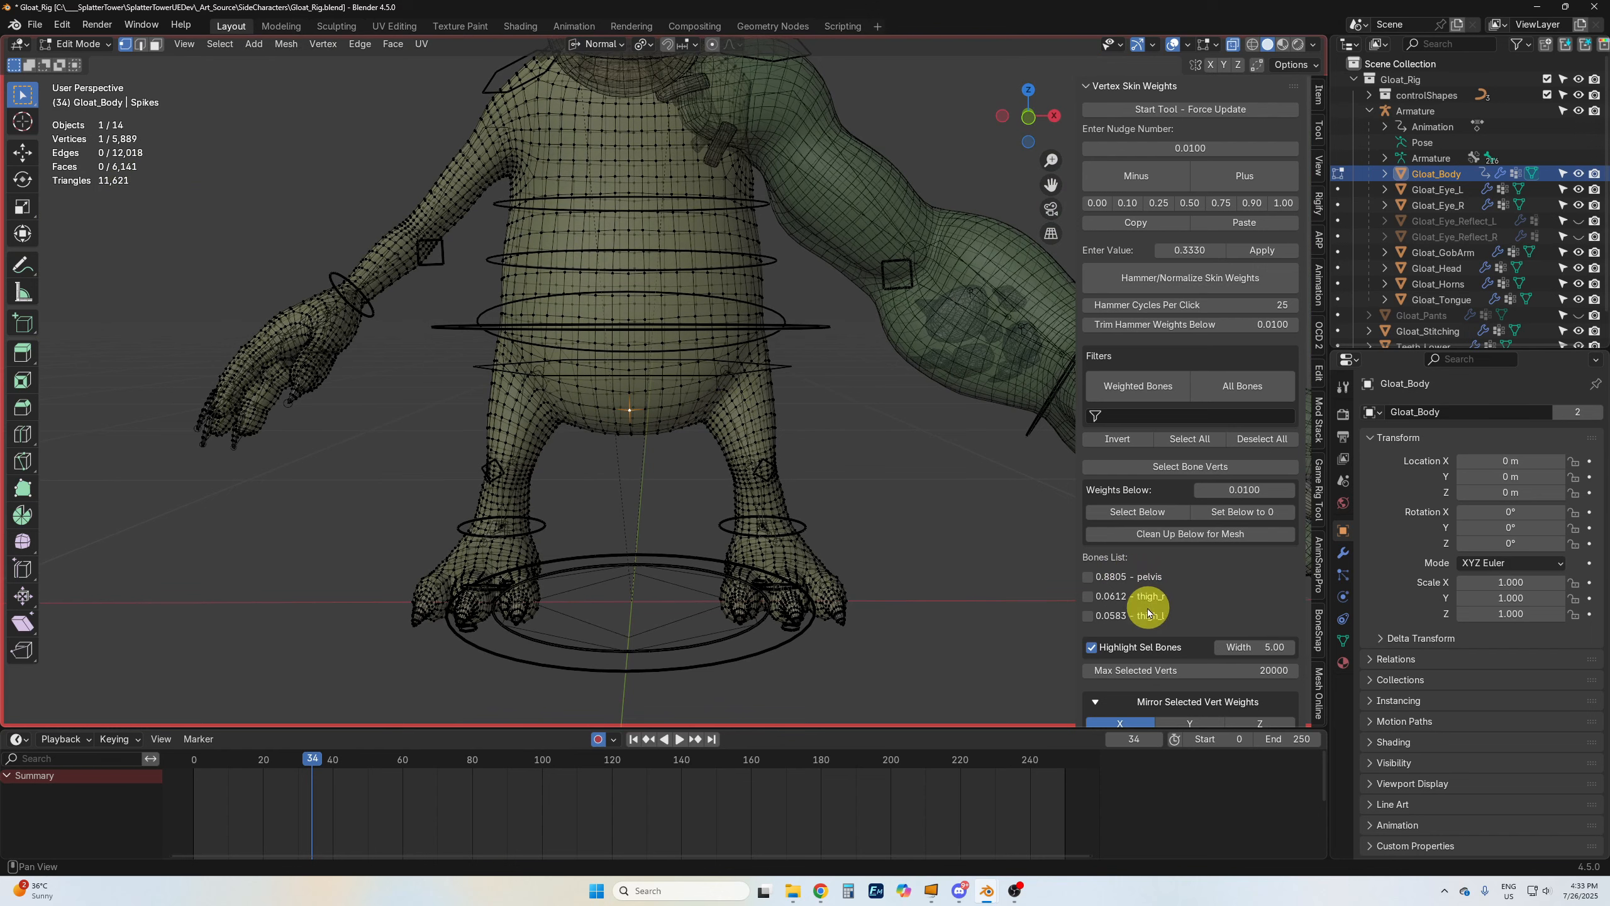
pyautogui.scroll(-7, 1147, 605)
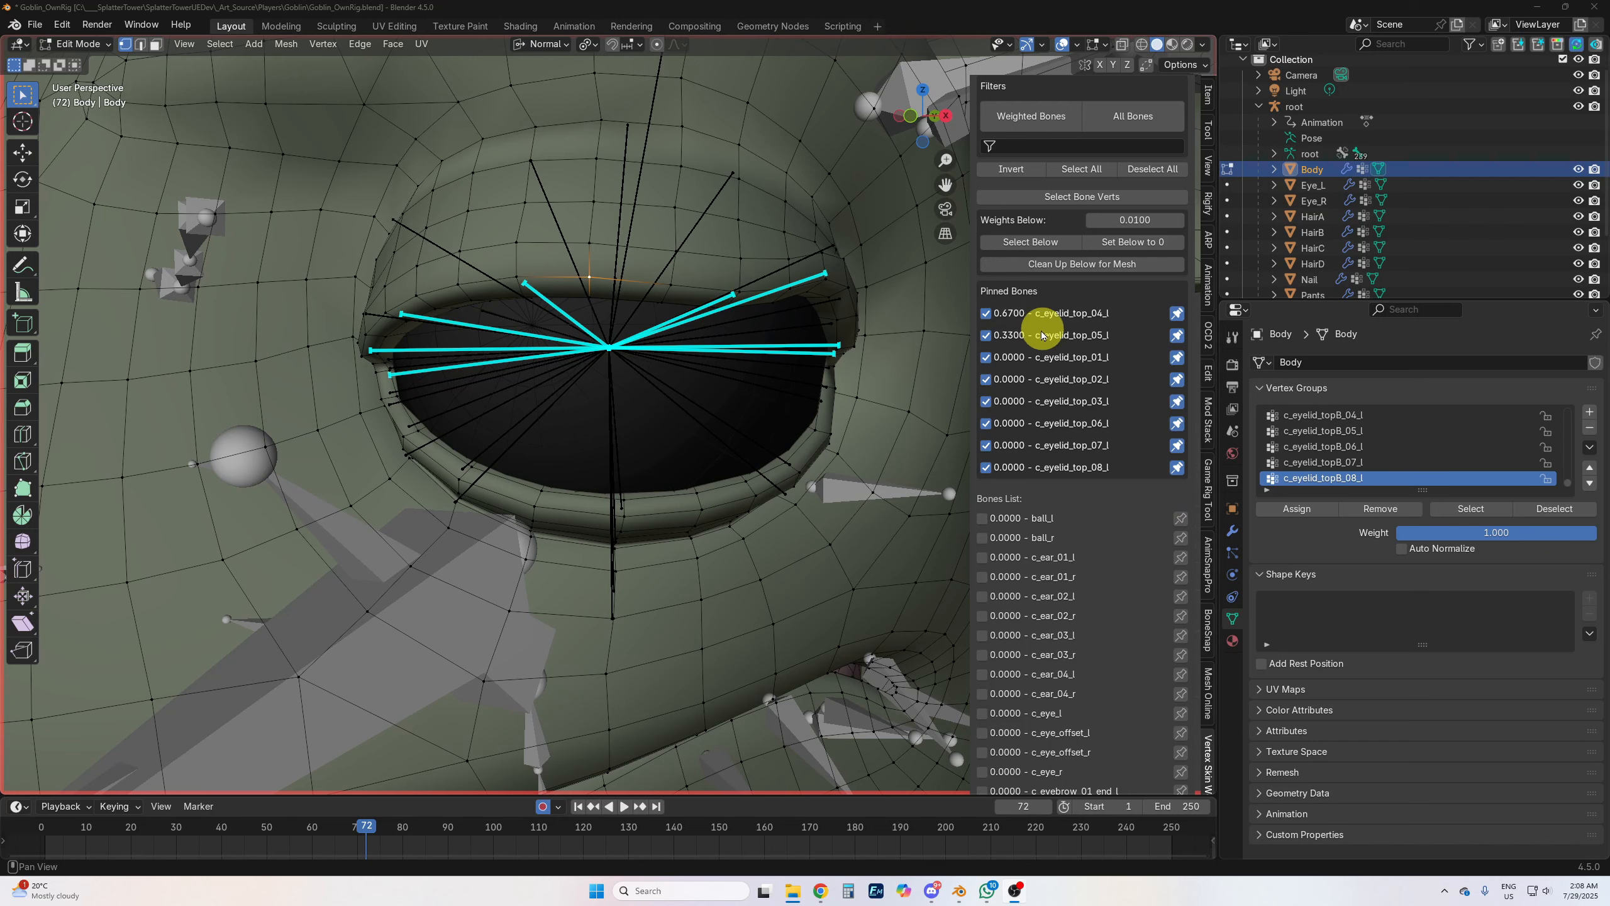
# Step: Untick all pinned c_eyelid_top bones on the goblin's eye and limit the bones list to weighted bones
pyautogui.moveTo(766, 360); pyautogui.dragTo(664, 342, button='middle')
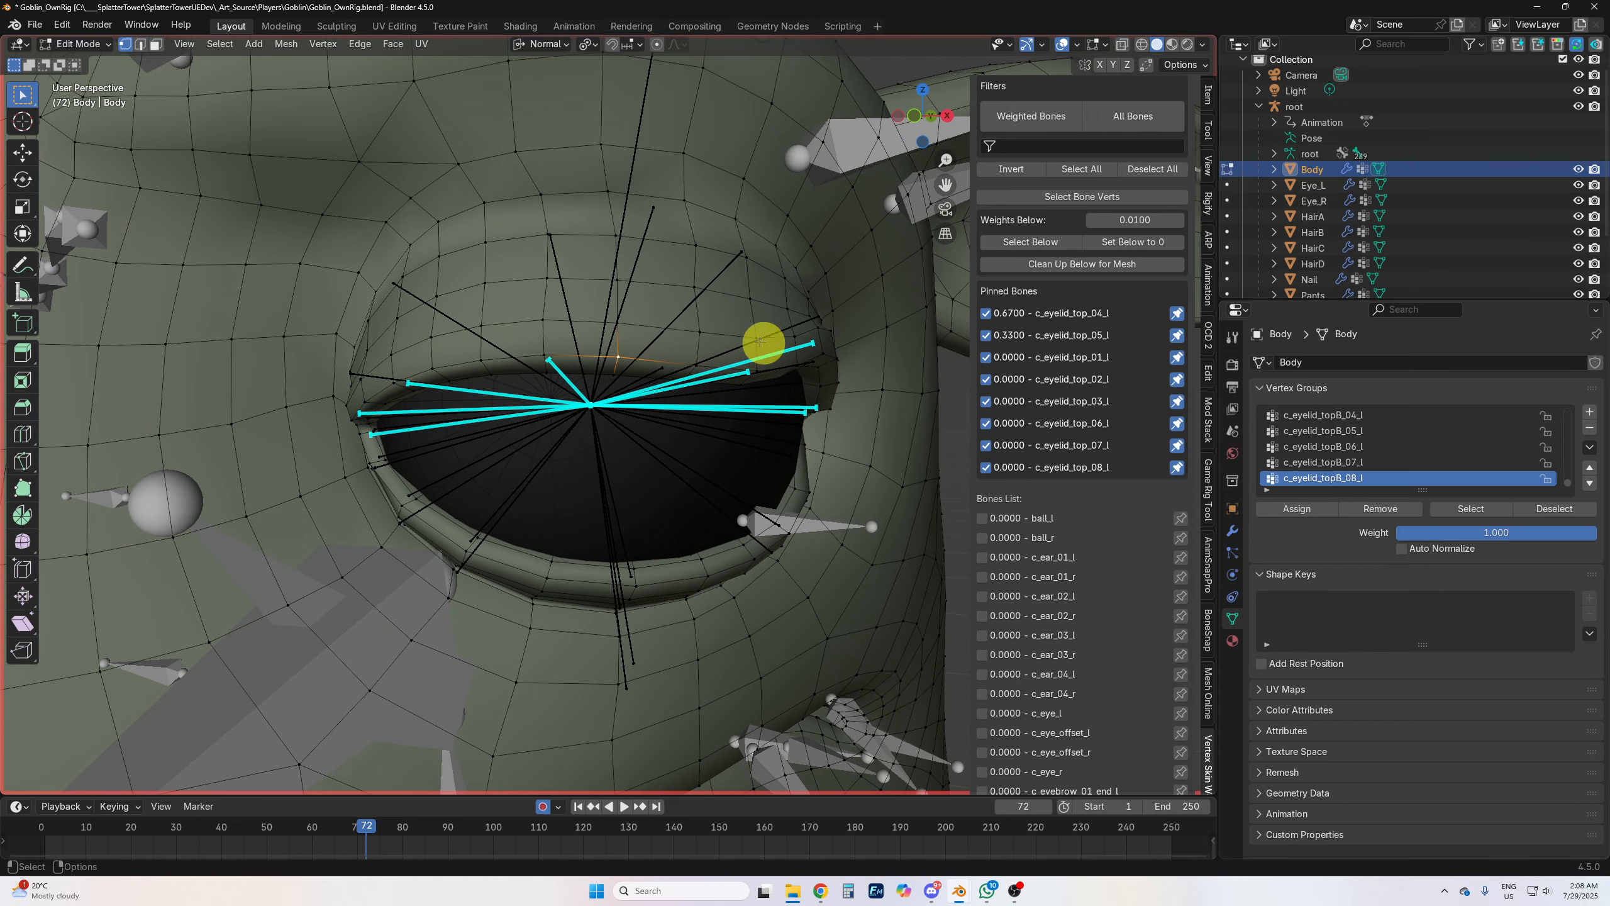
pyautogui.moveTo(762, 342); pyautogui.dragTo(827, 361, button='middle')
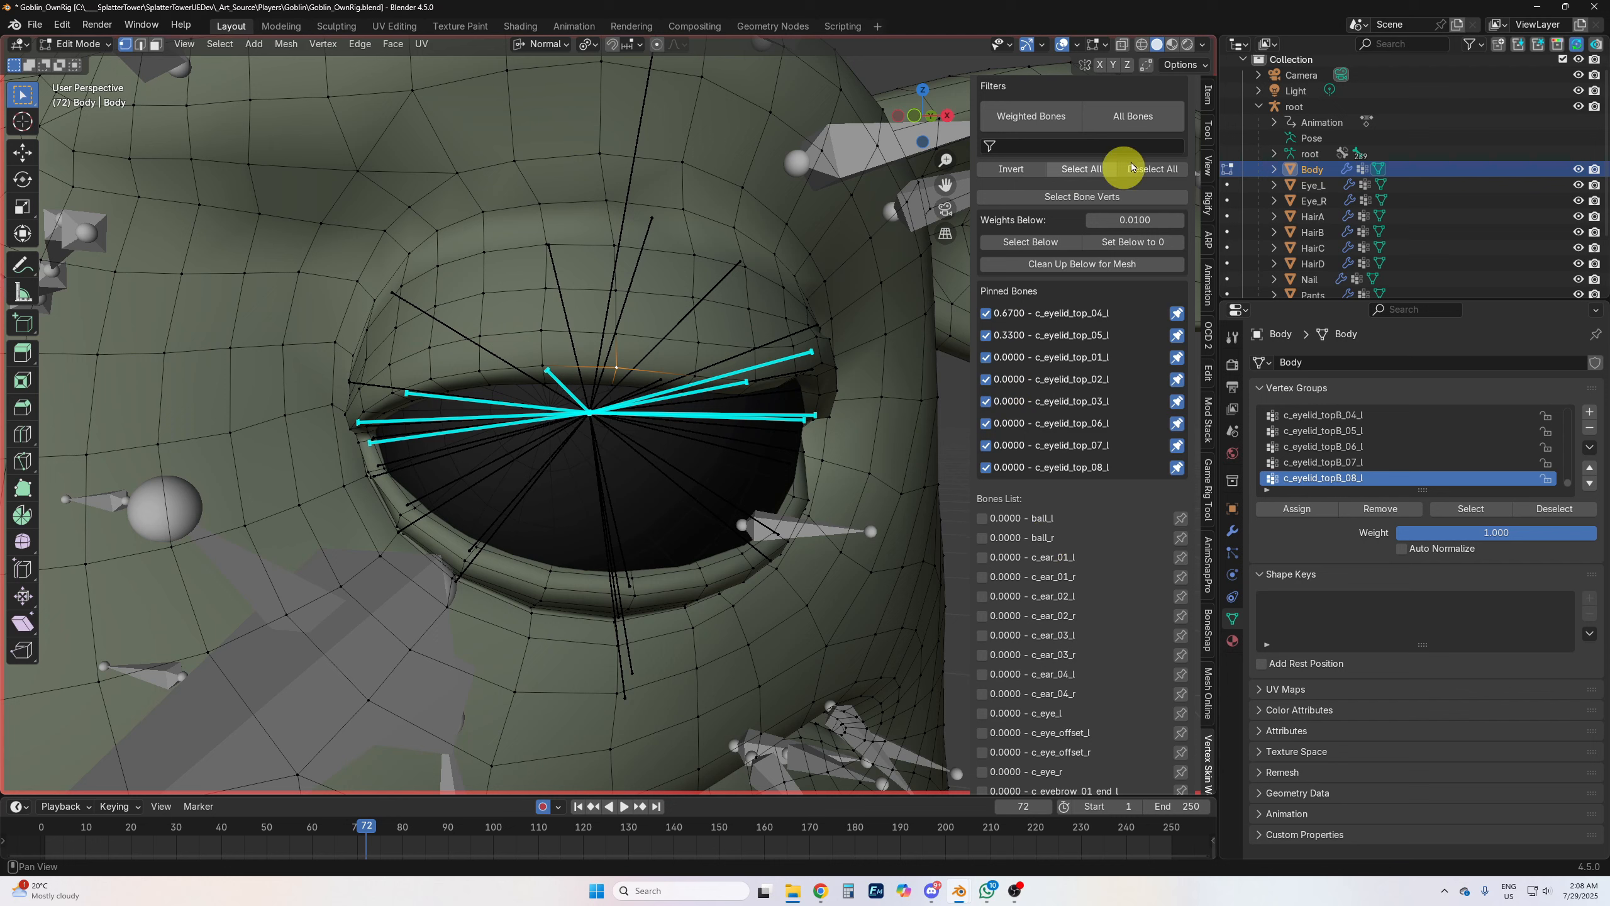
pyautogui.click(1126, 125)
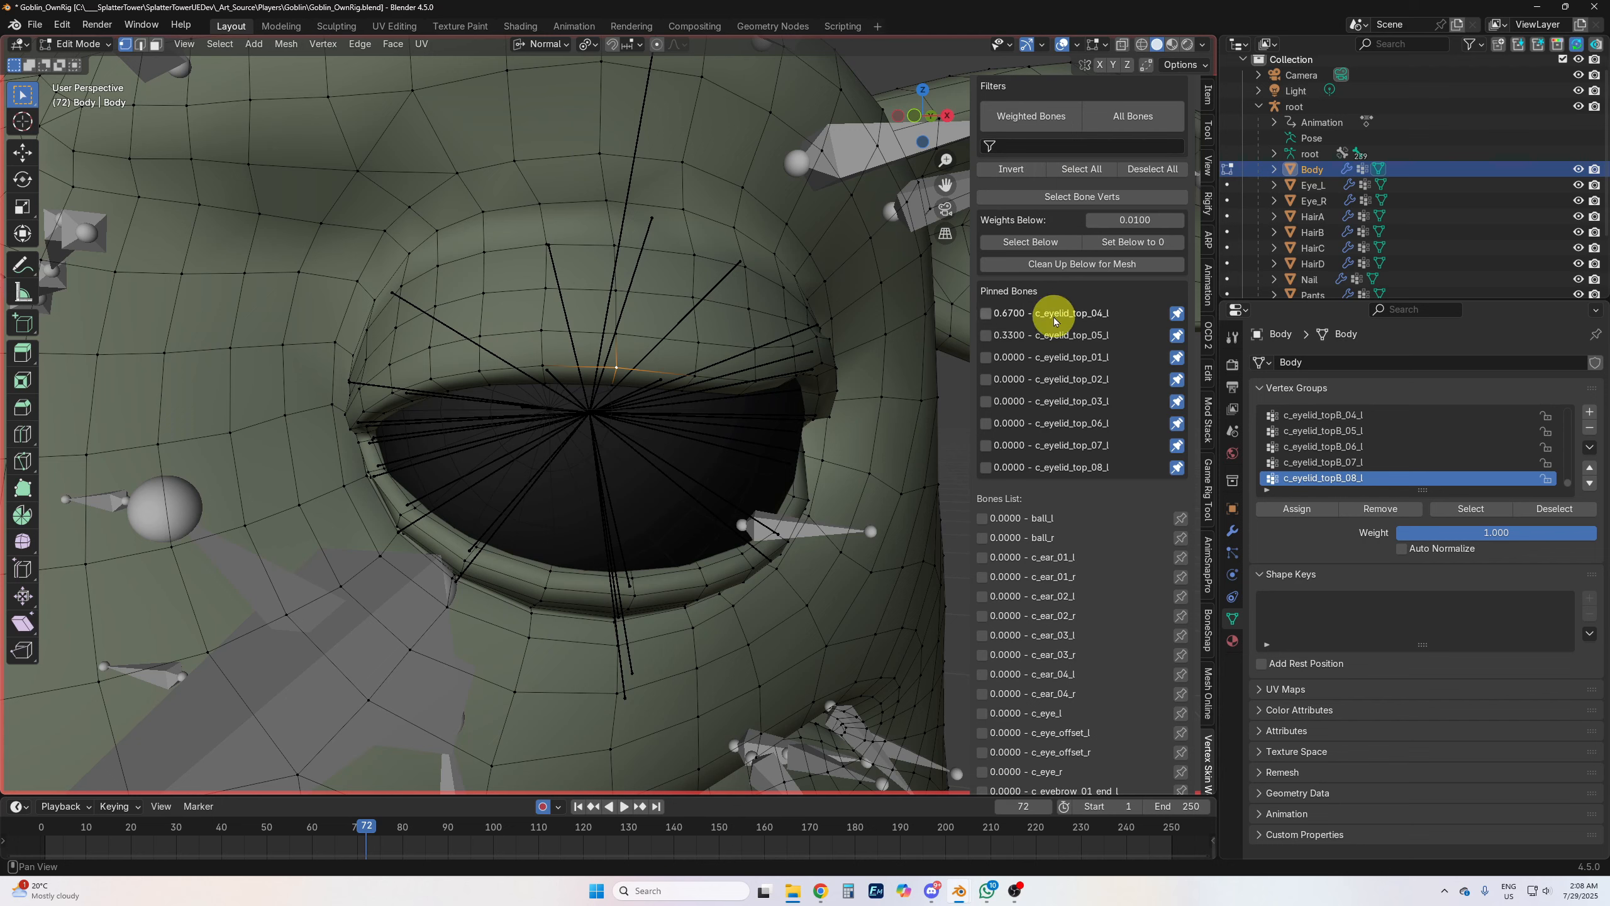
pyautogui.scroll(3, 1040, 124)
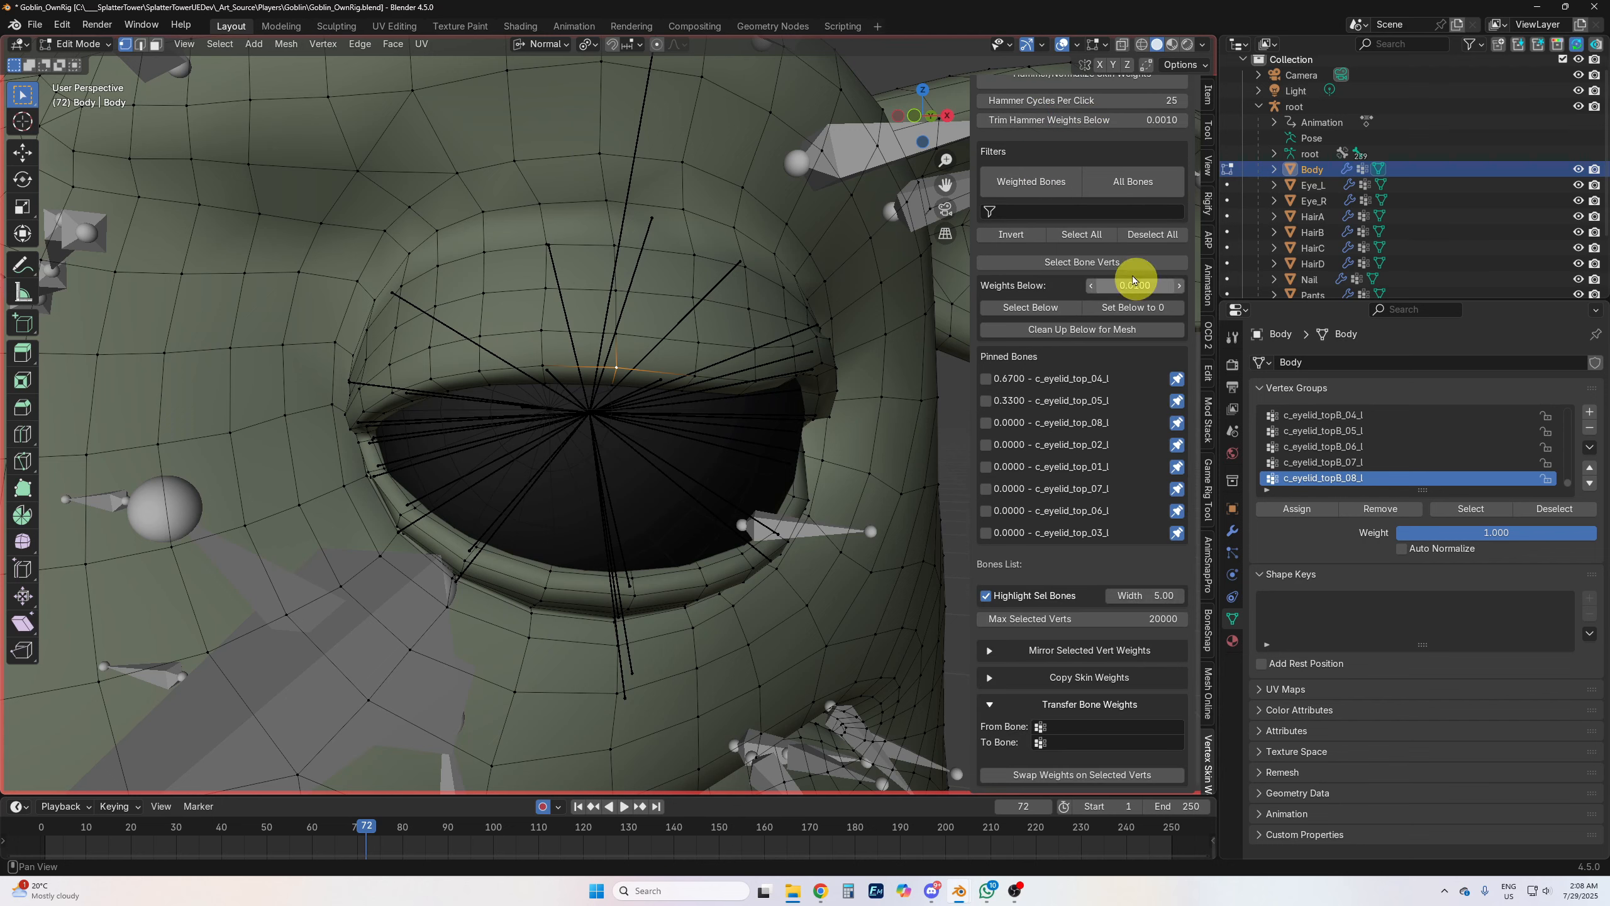